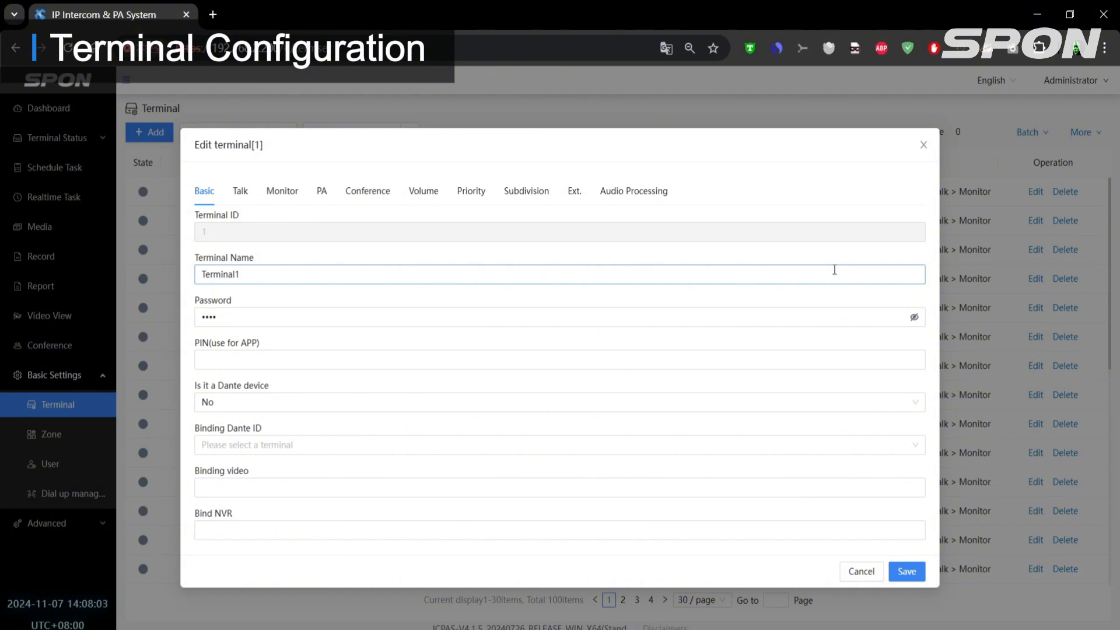
- Rename terminal 1 as "IP Microphone"
drag(327, 266, 191, 264)
text(IP)
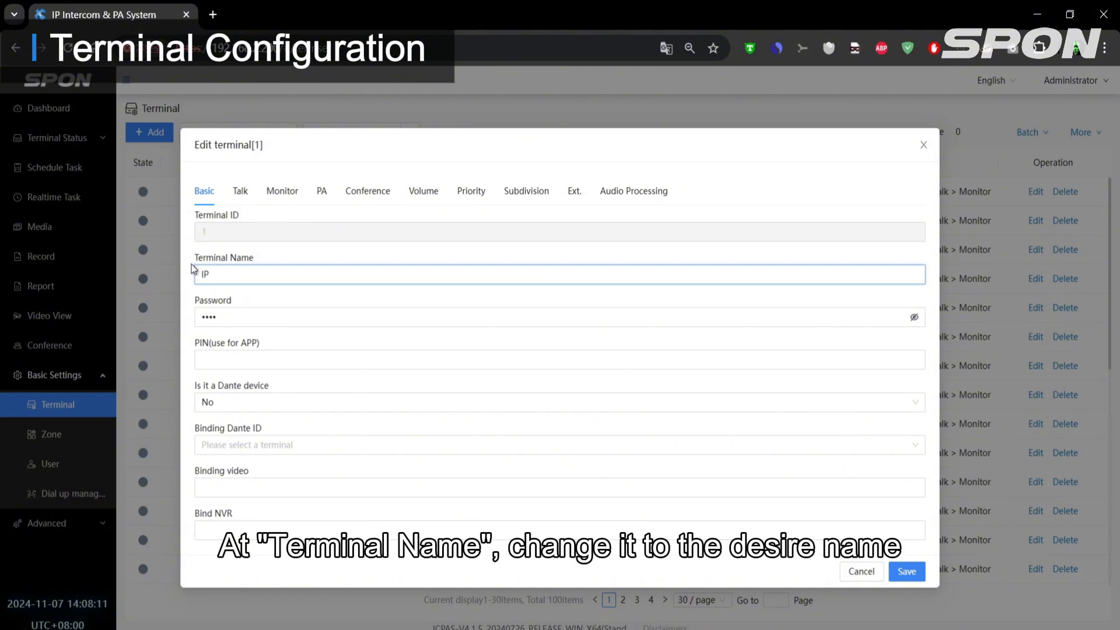
text( Microphone)
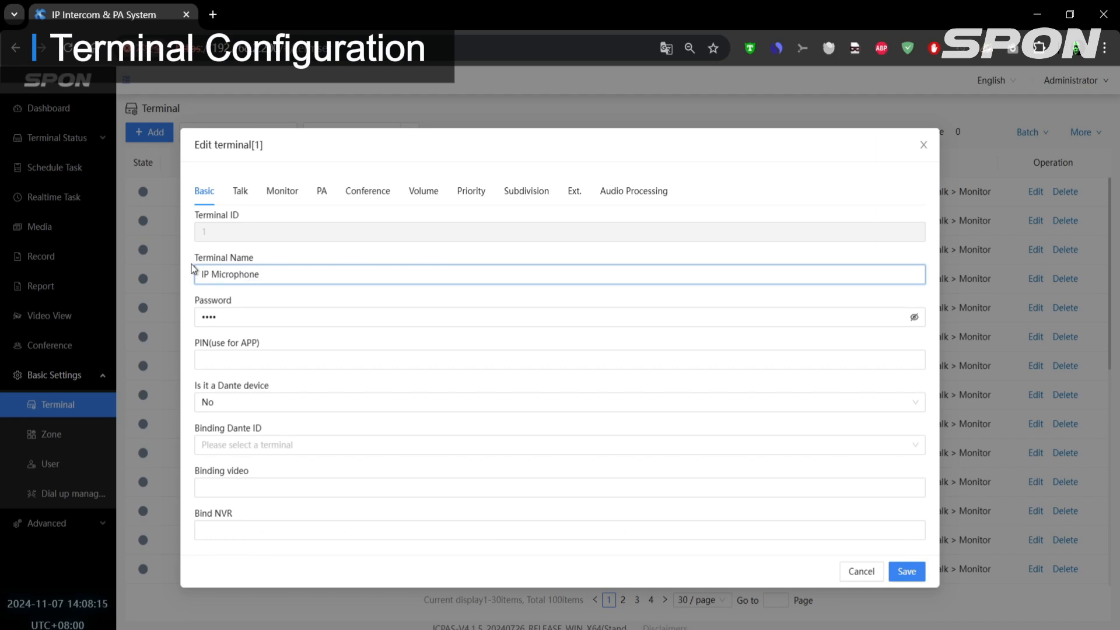
- Set terminal 1's PA in and PA ring volumes to 10 and its PA out volume to 13
click(424, 192)
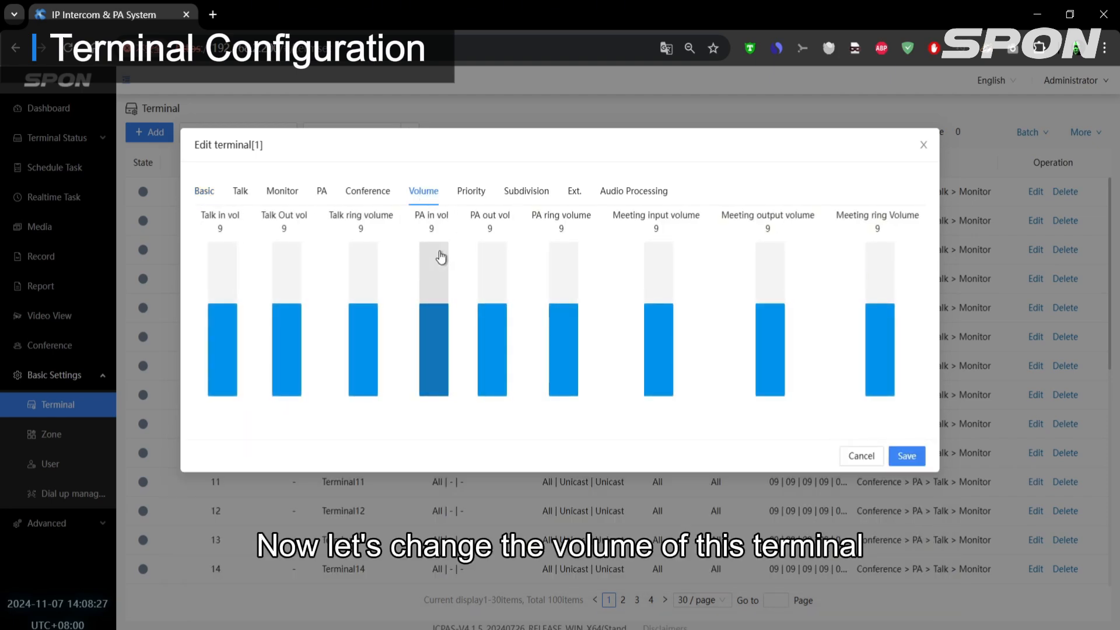
drag(436, 270, 440, 303)
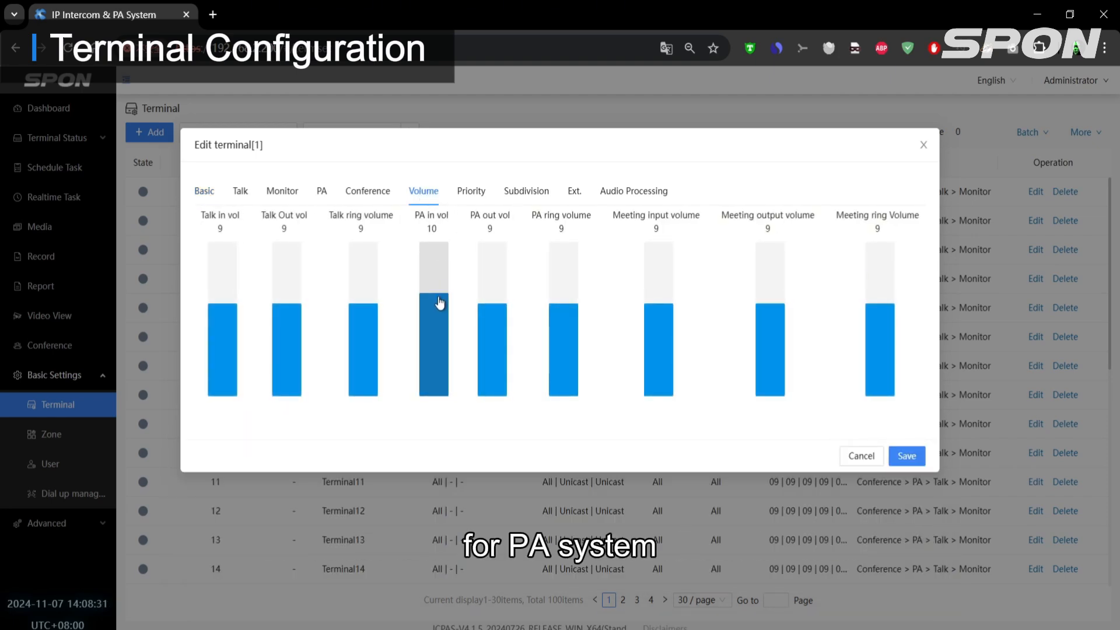
click(554, 295)
click(500, 289)
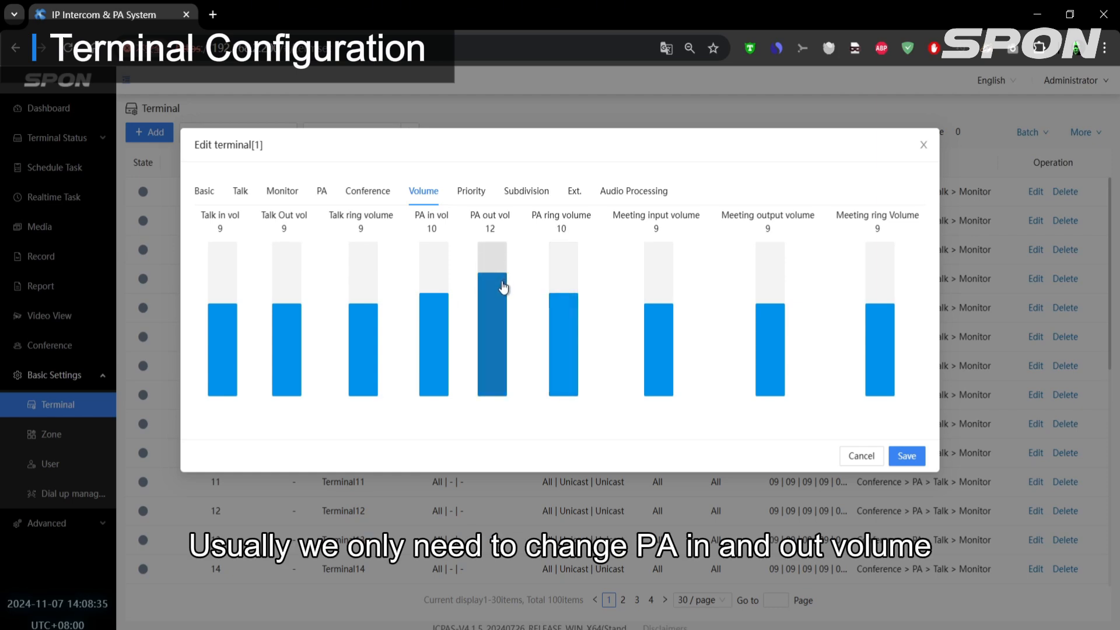
click(496, 263)
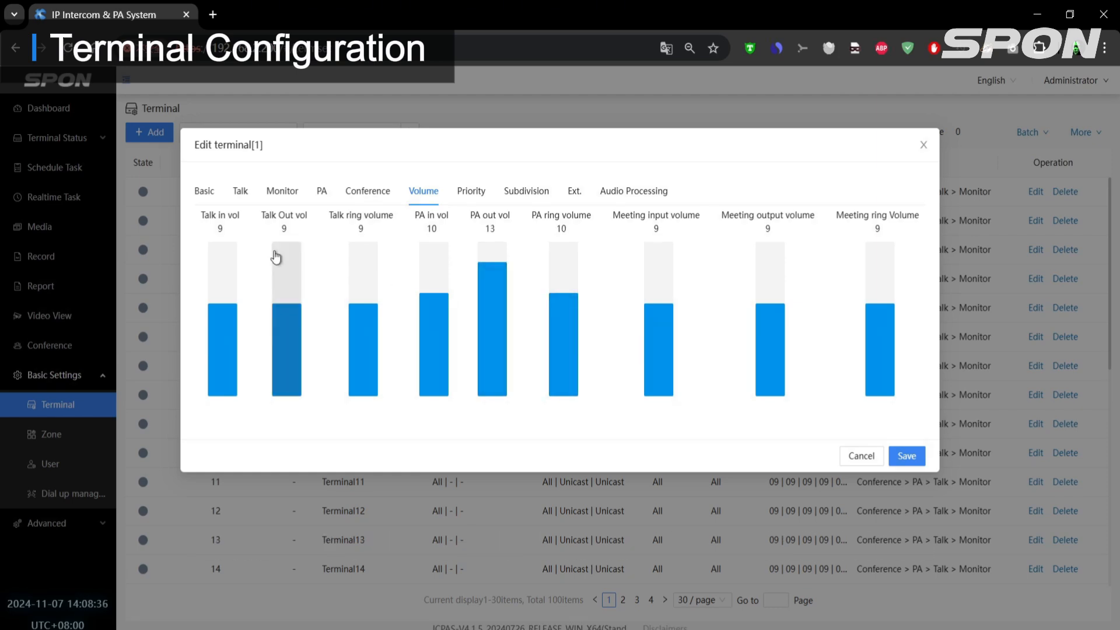
- Set terminal 1's Talk in, Talk out, Talk ring and PA in volumes to 13 and save the terminal
click(286, 262)
click(224, 263)
click(358, 264)
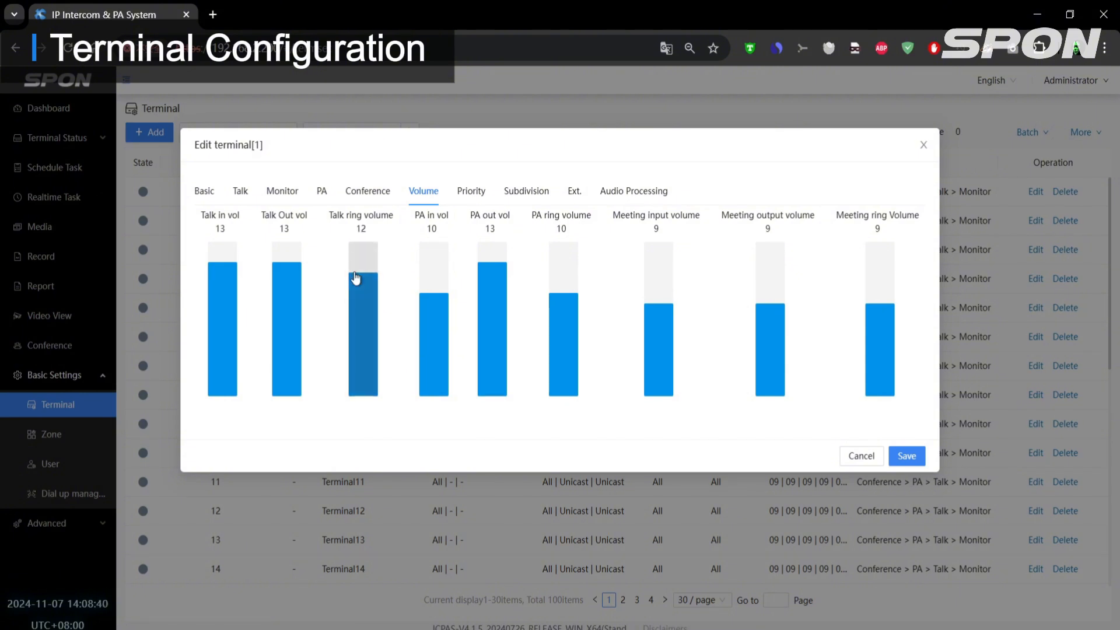
click(434, 265)
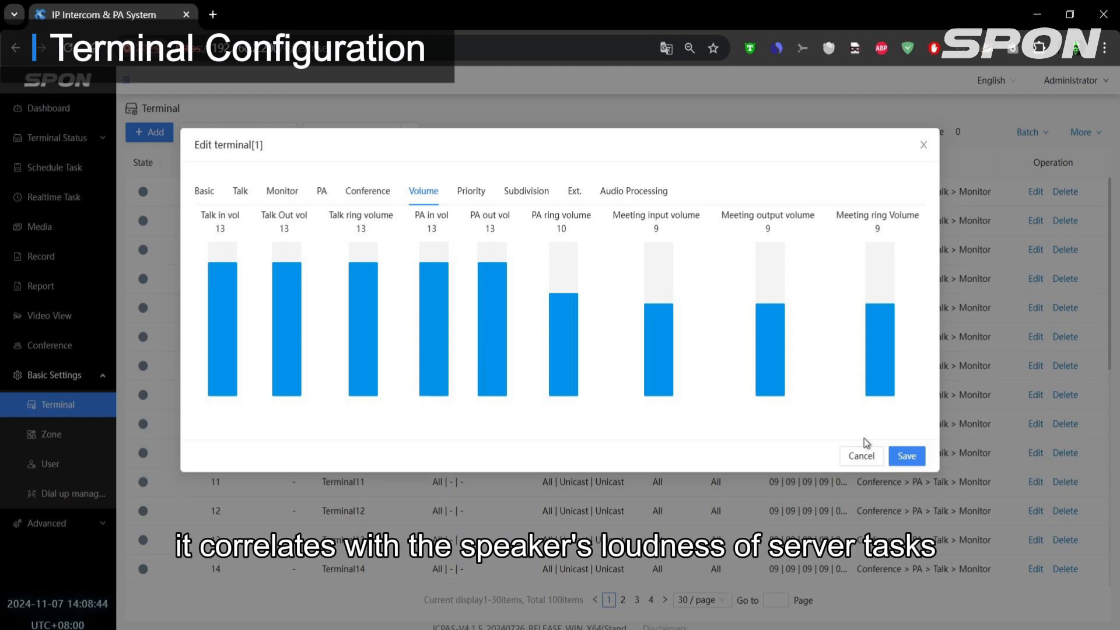
click(908, 457)
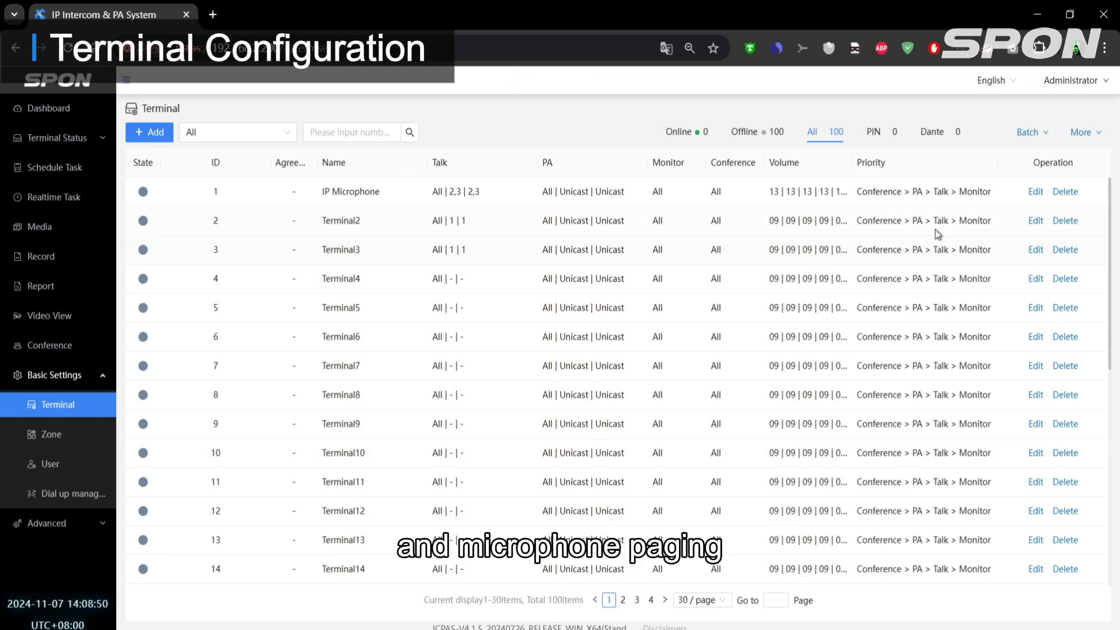
- Open terminal 2 for editing and rename it as "IP Speaker"
click(1036, 221)
drag(434, 274, 197, 253)
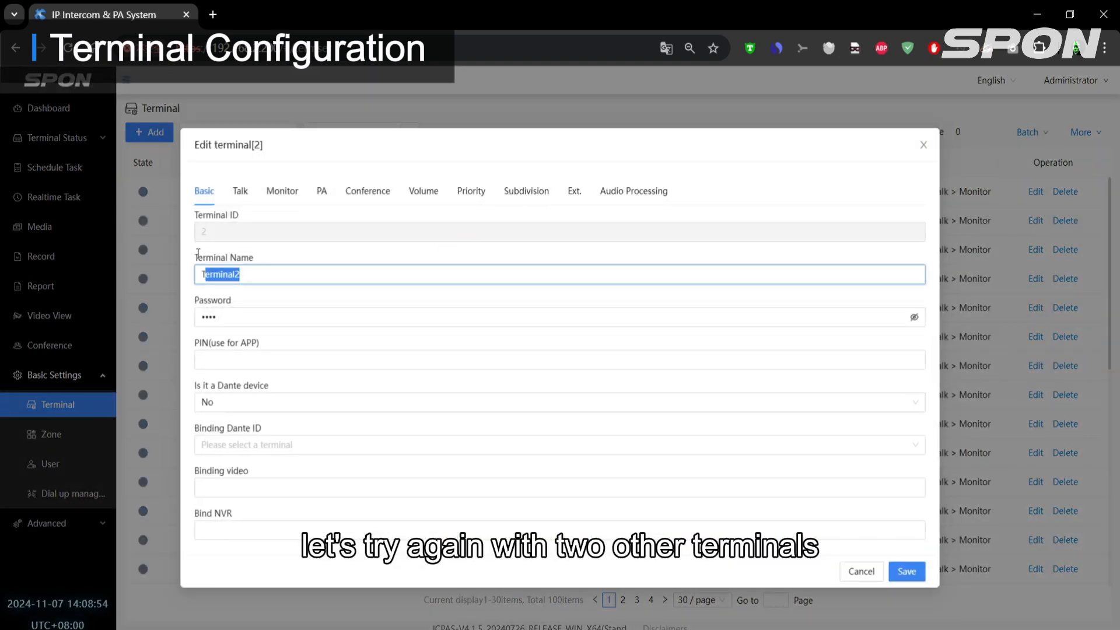
text(IP Speaker)
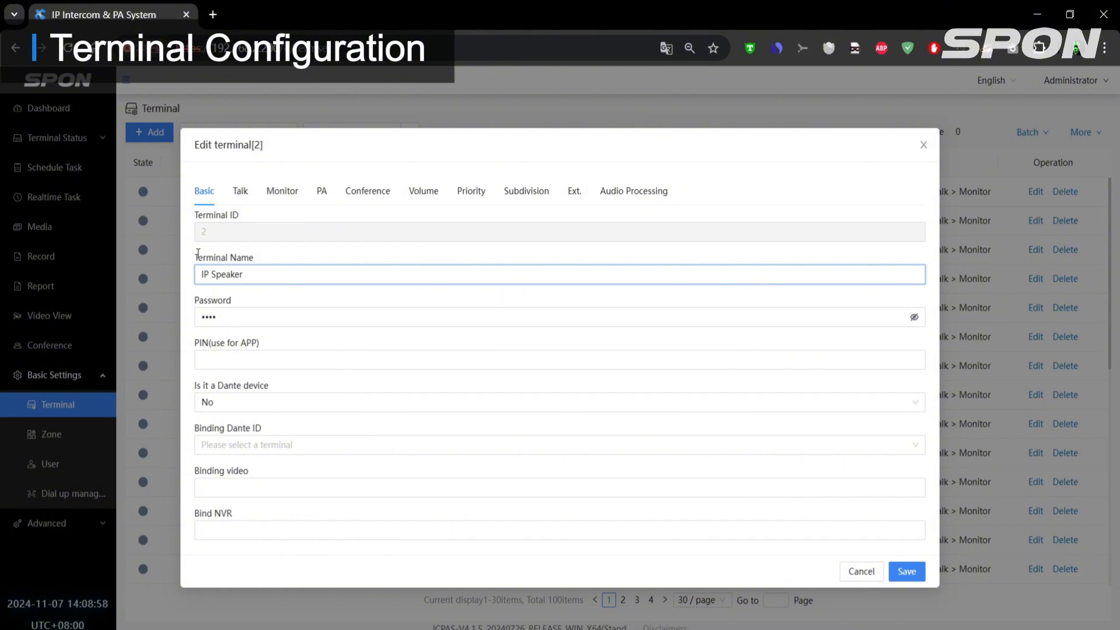
- Set terminal 2's PA in and PA out volumes to 13 and save the terminal
click(422, 194)
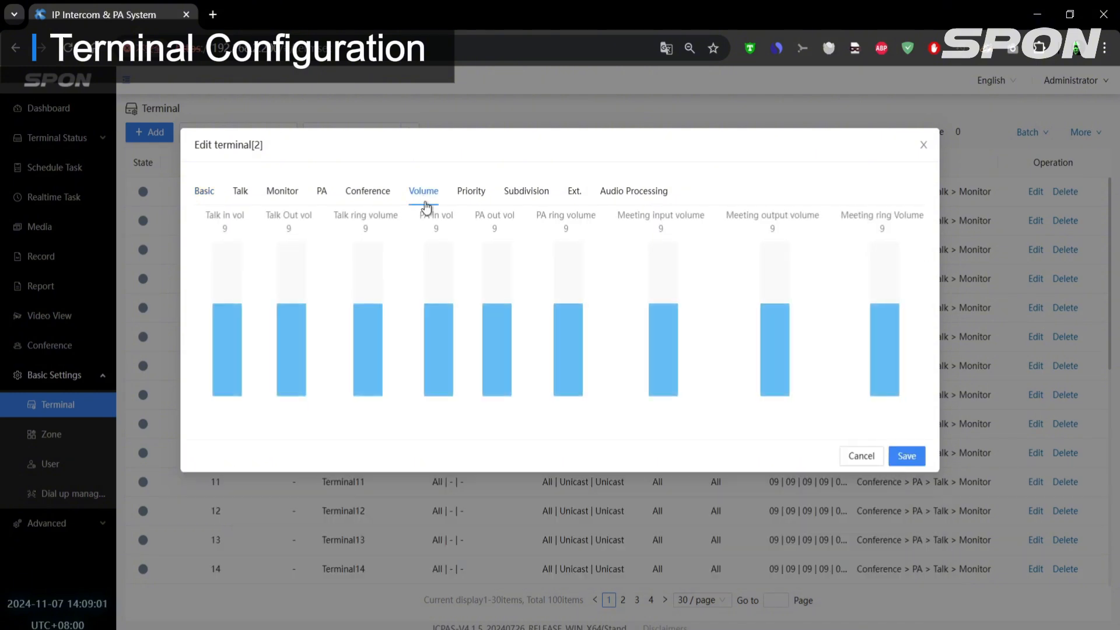
click(437, 268)
click(482, 267)
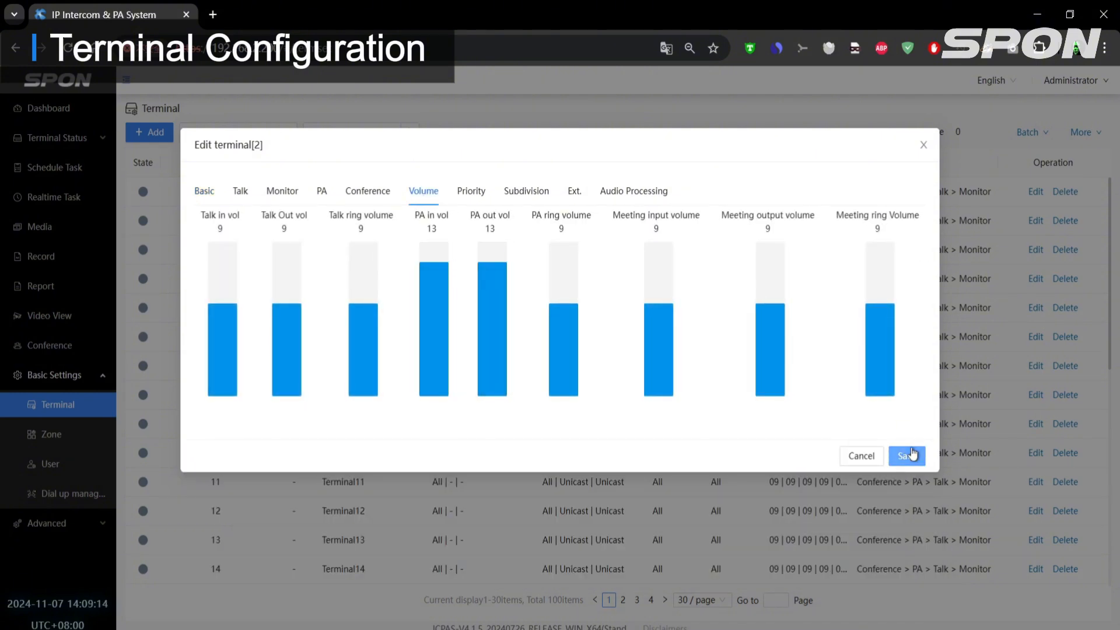
click(911, 455)
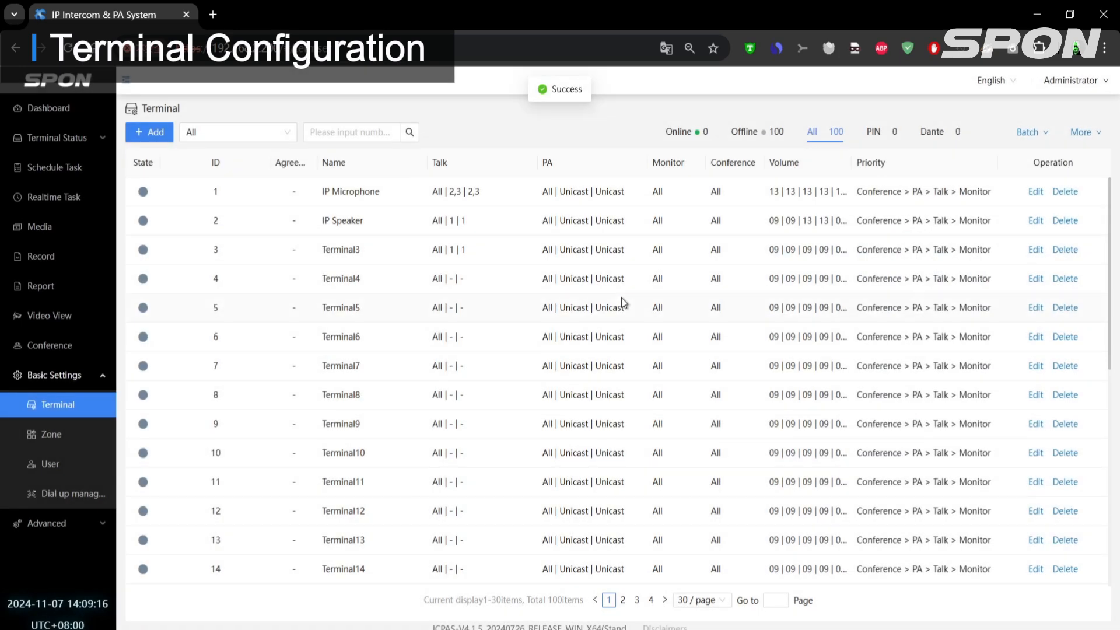
- Open terminal 3 for editing and rename it as "IP Speaker 2"
click(1035, 250)
drag(580, 267, 149, 263)
key(BackSpace)
text(IP Spe)
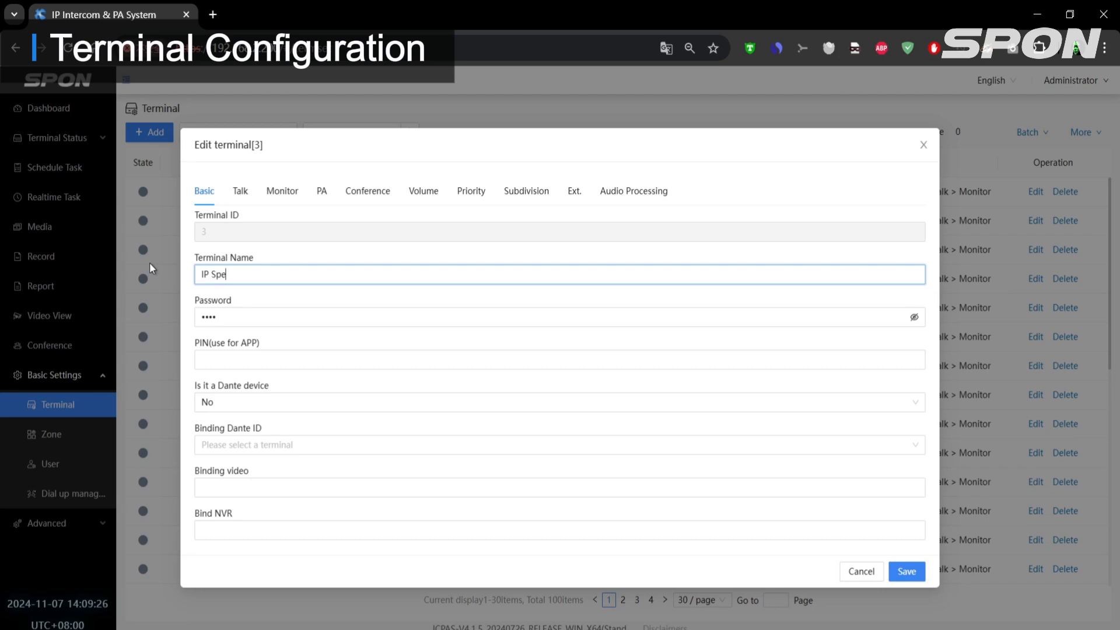
text(aker 2)
- Set terminal 3's PA in and PA out volumes to 3 and save the terminal
click(425, 191)
click(437, 370)
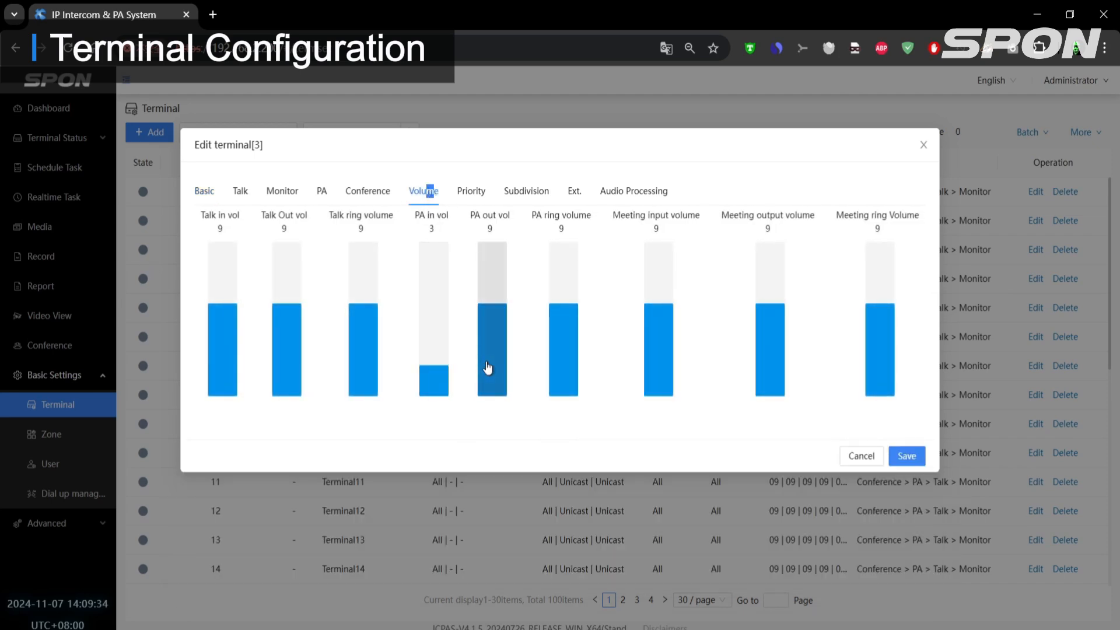
click(490, 373)
click(906, 456)
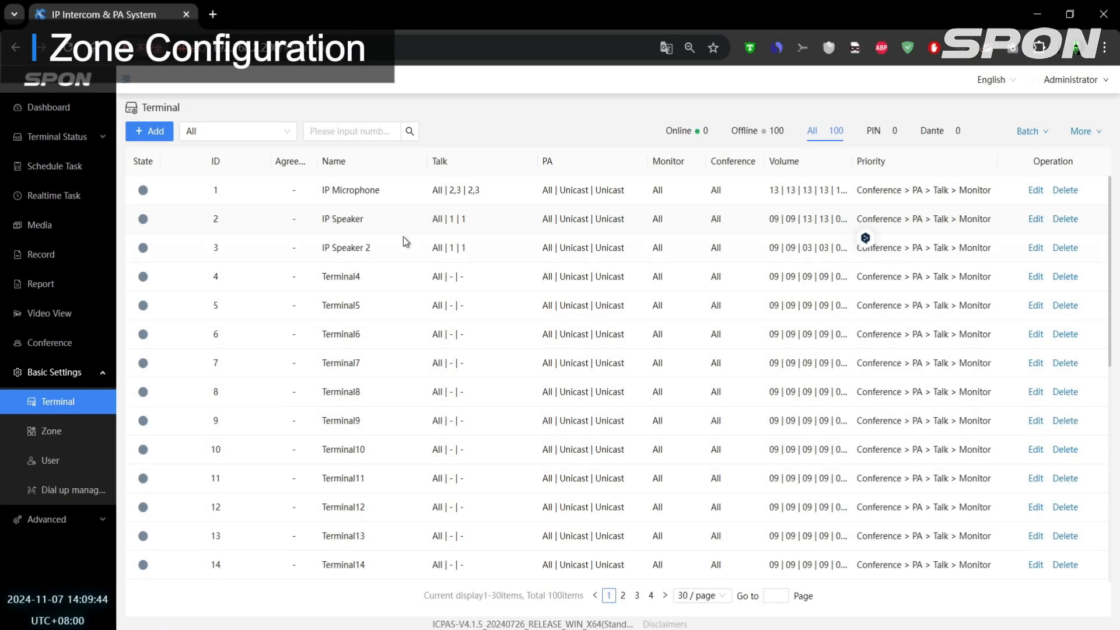
- Start a new local zone with ID 4 and the name "IP Microphone"
click(56, 438)
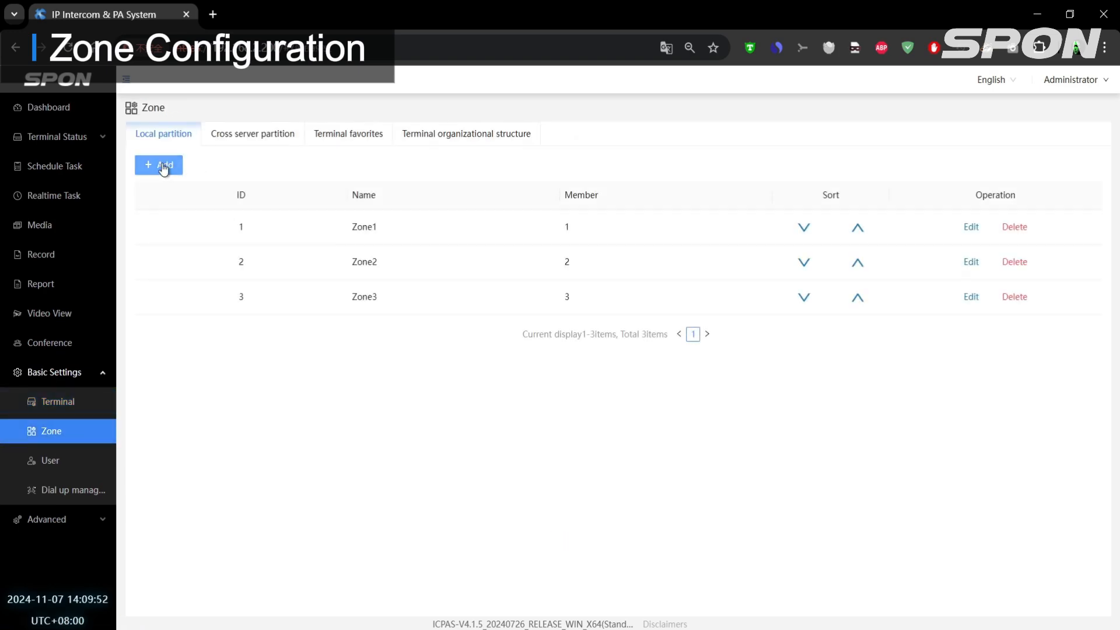
click(164, 167)
click(525, 202)
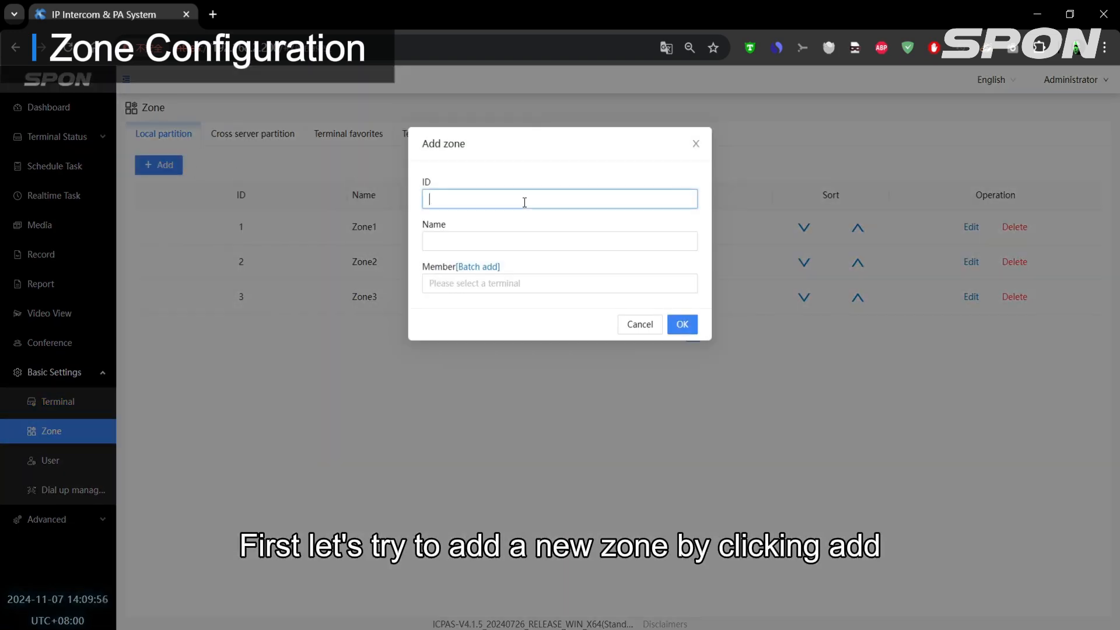
text(4)
click(512, 244)
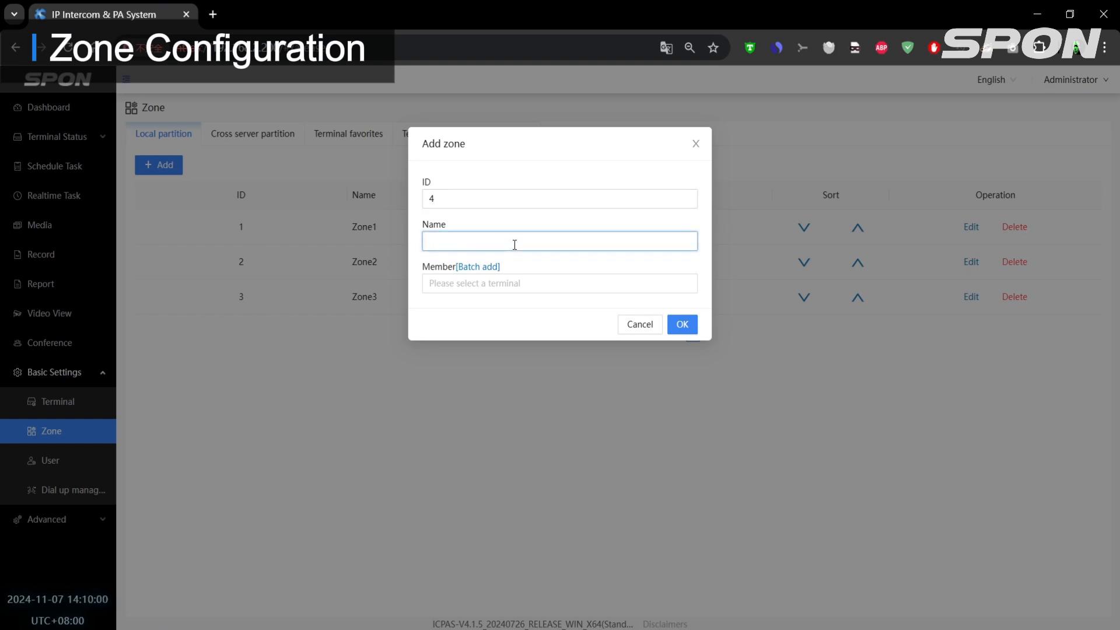
text(IP Micr)
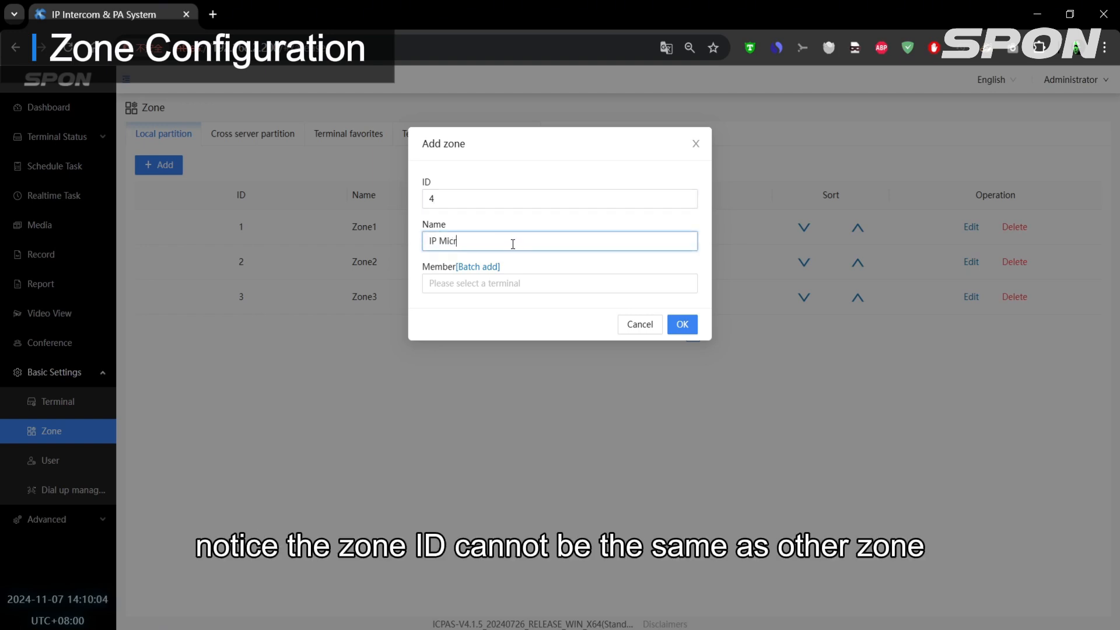
text(ophone)
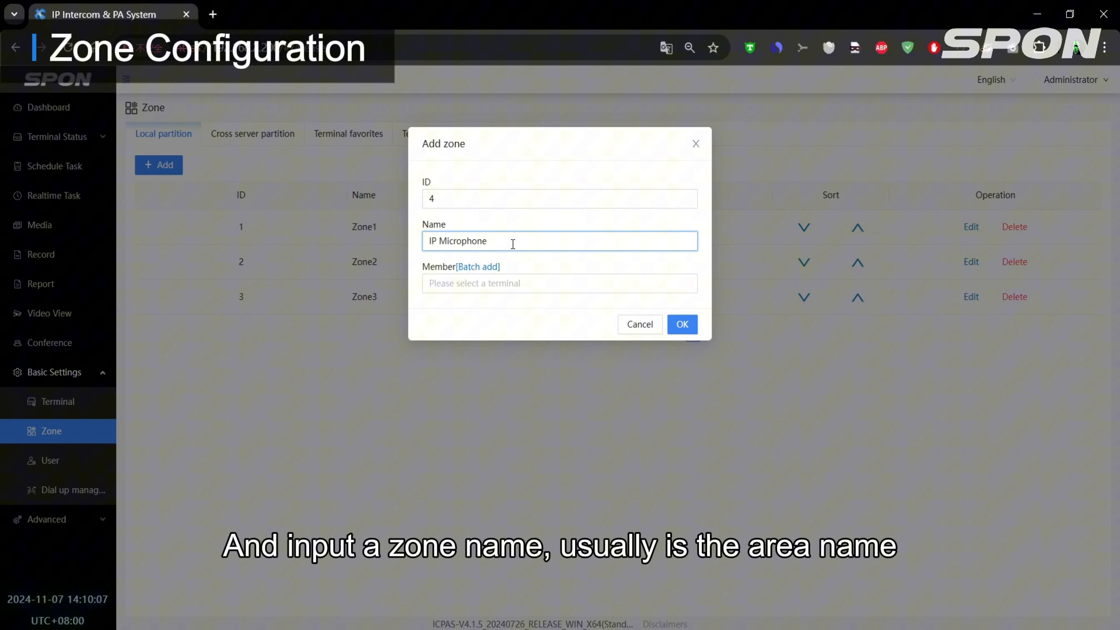
- Assign the IP Microphone(1) terminal as the new zone's member and save the zone
click(515, 283)
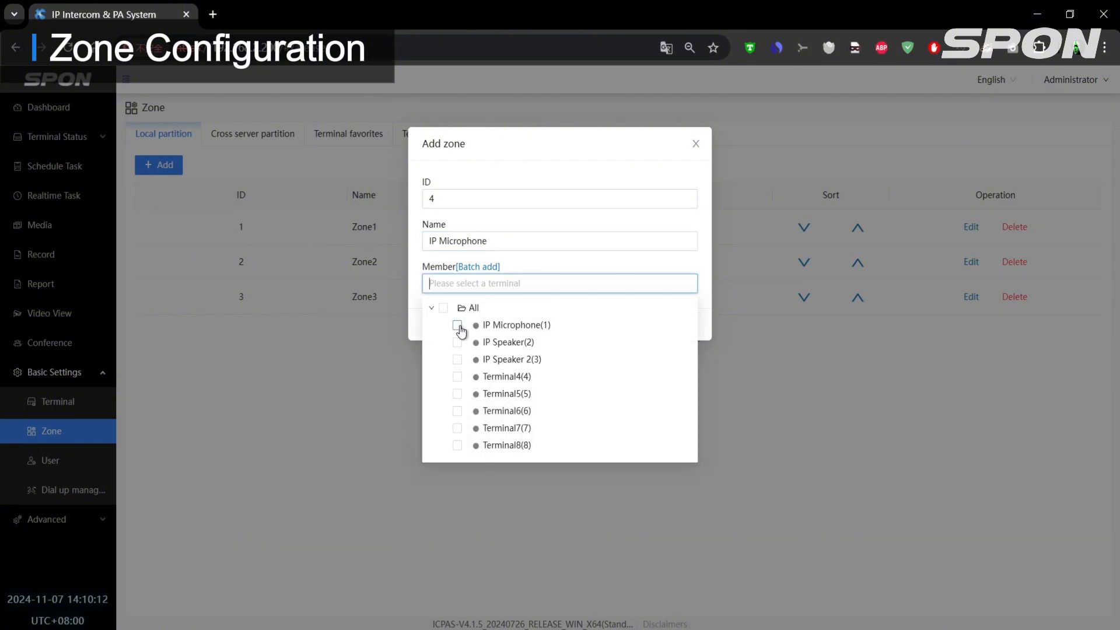
click(458, 326)
click(586, 266)
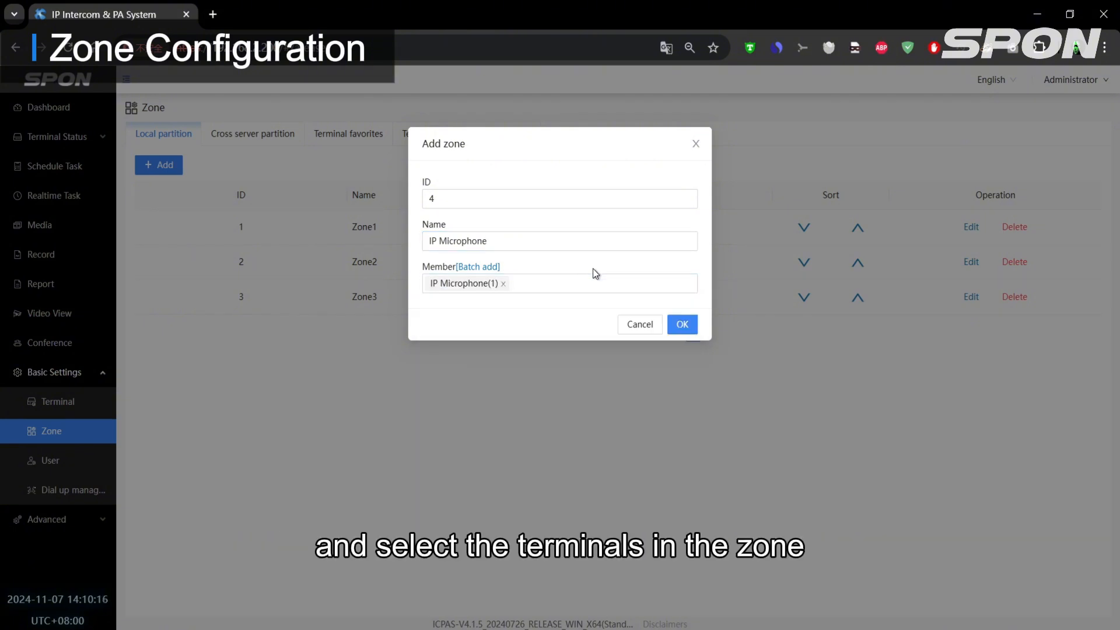
click(682, 324)
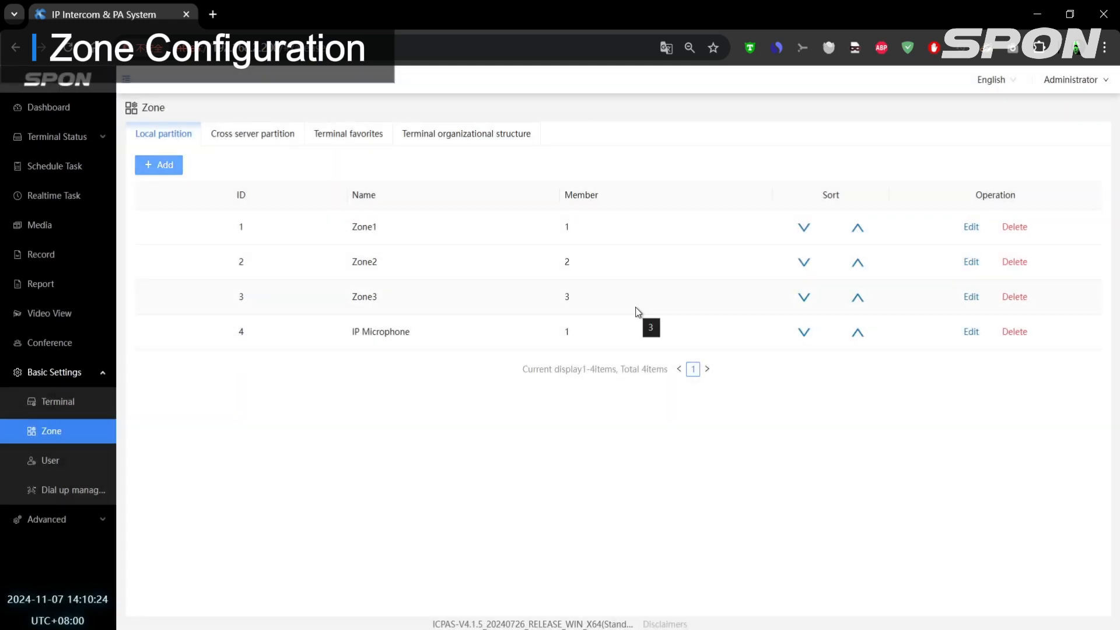
- Rename Zone1 as "IP Speaker" and remove the IP Microphone(1) terminal from its members
click(974, 231)
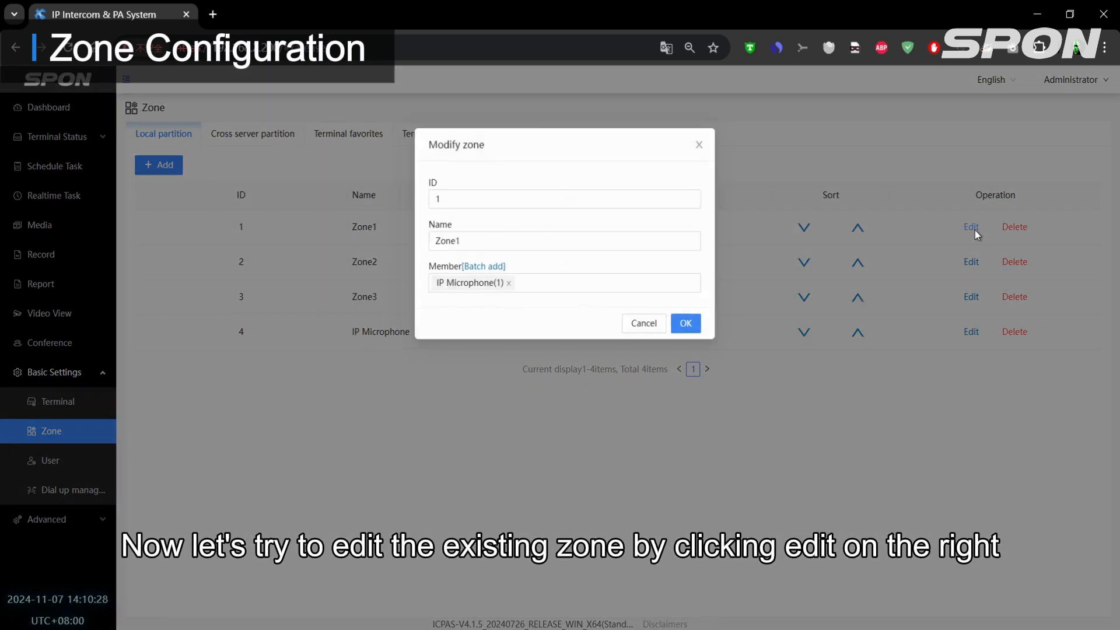
drag(458, 241, 416, 245)
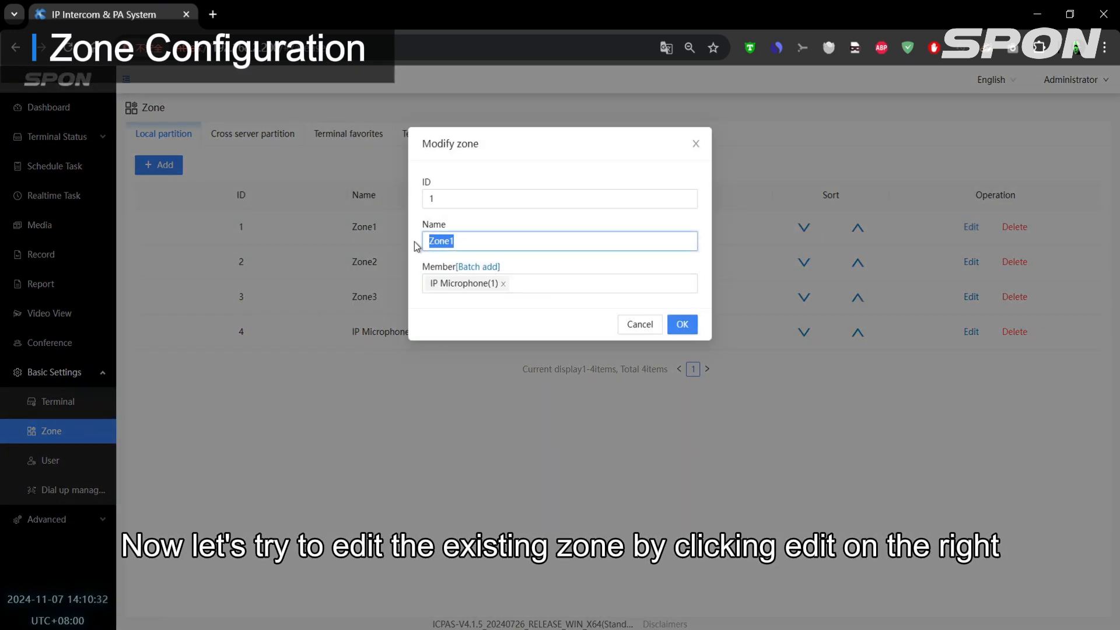
text(IP Speaker)
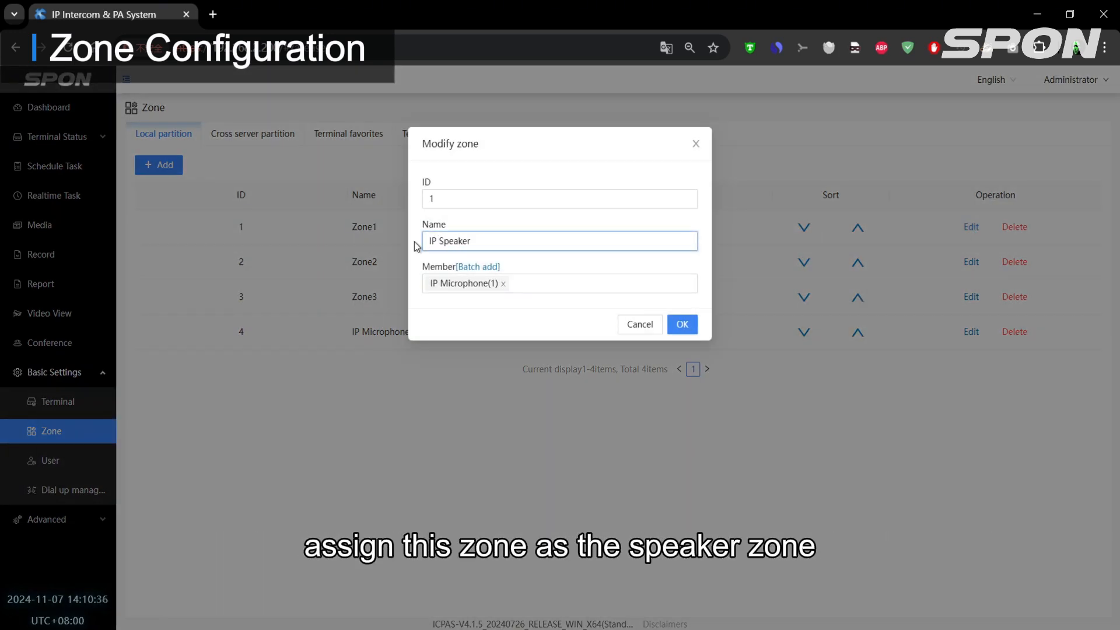
click(503, 284)
click(505, 288)
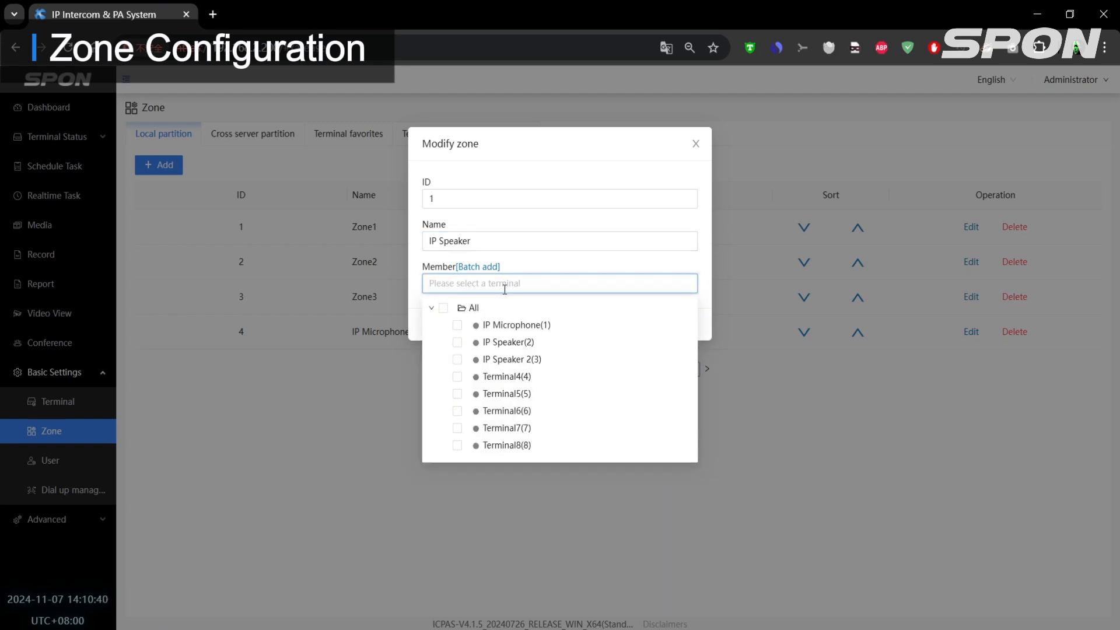
click(457, 343)
click(457, 359)
click(457, 359)
click(457, 342)
- Batch-add the terminals from start ID 2 to end ID 3 to the IP Speaker zone and save it
click(481, 267)
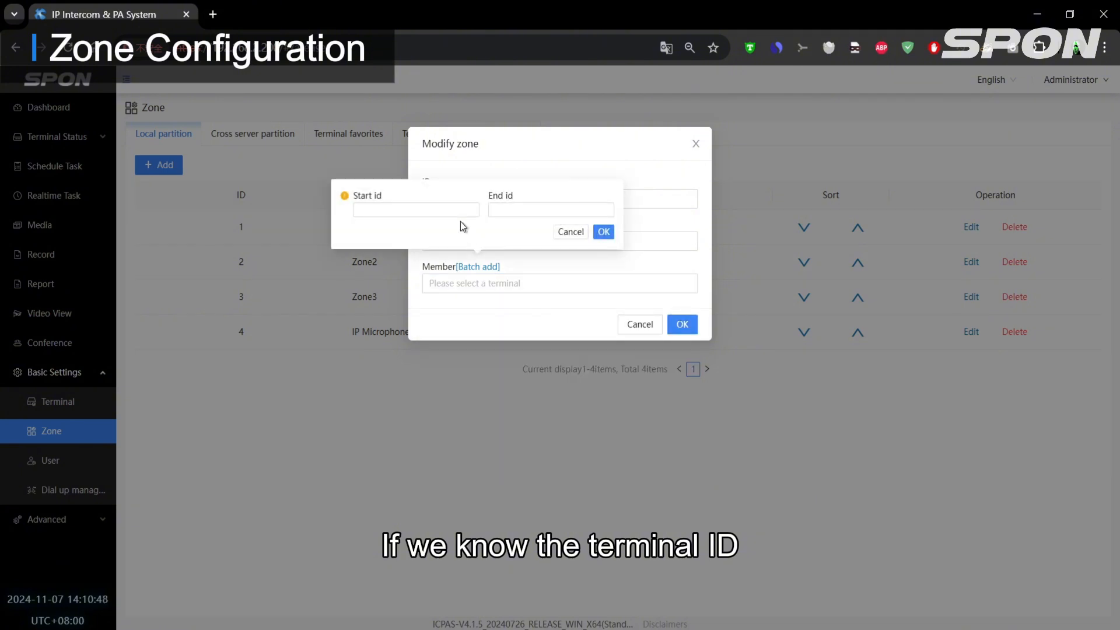
click(443, 211)
text(2)
click(551, 211)
text(3)
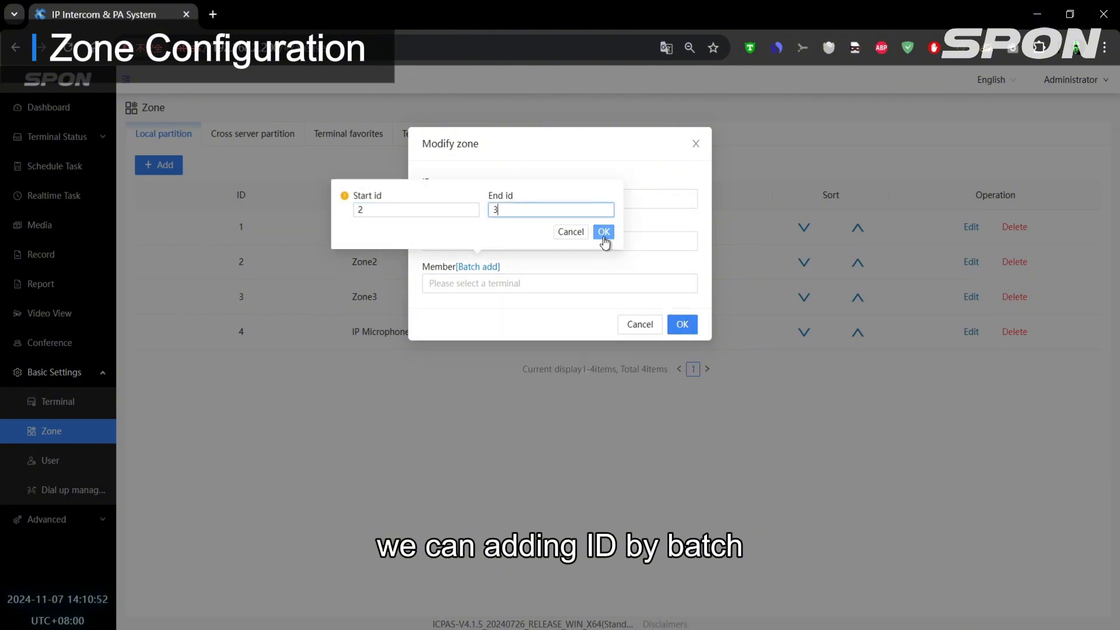
click(603, 236)
click(681, 325)
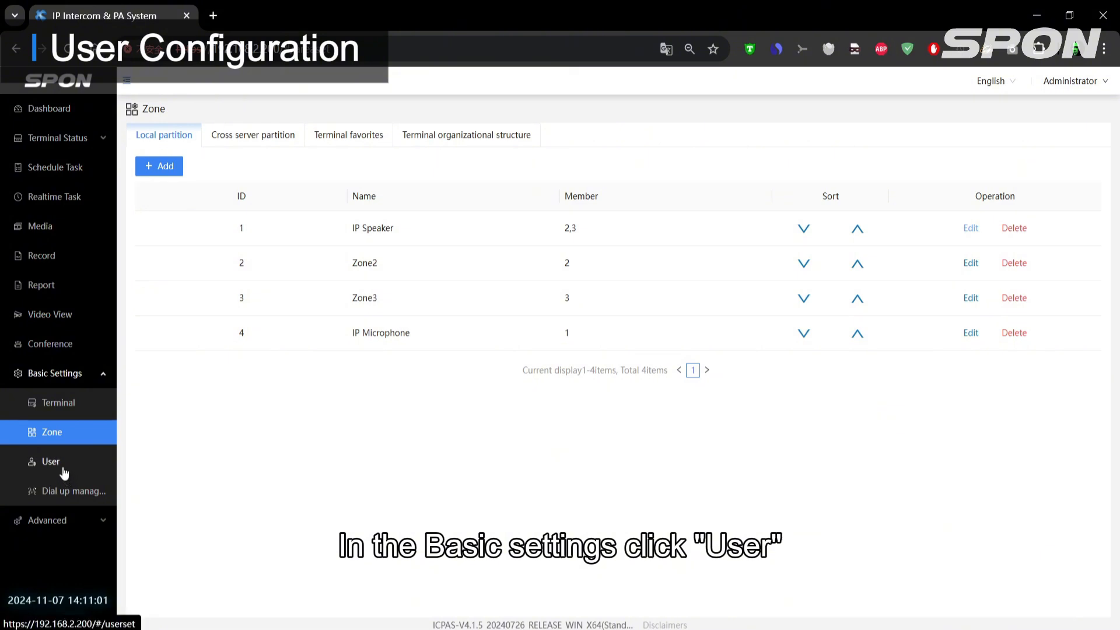
- Start adding a new user account with the username "Teacher1"
click(61, 468)
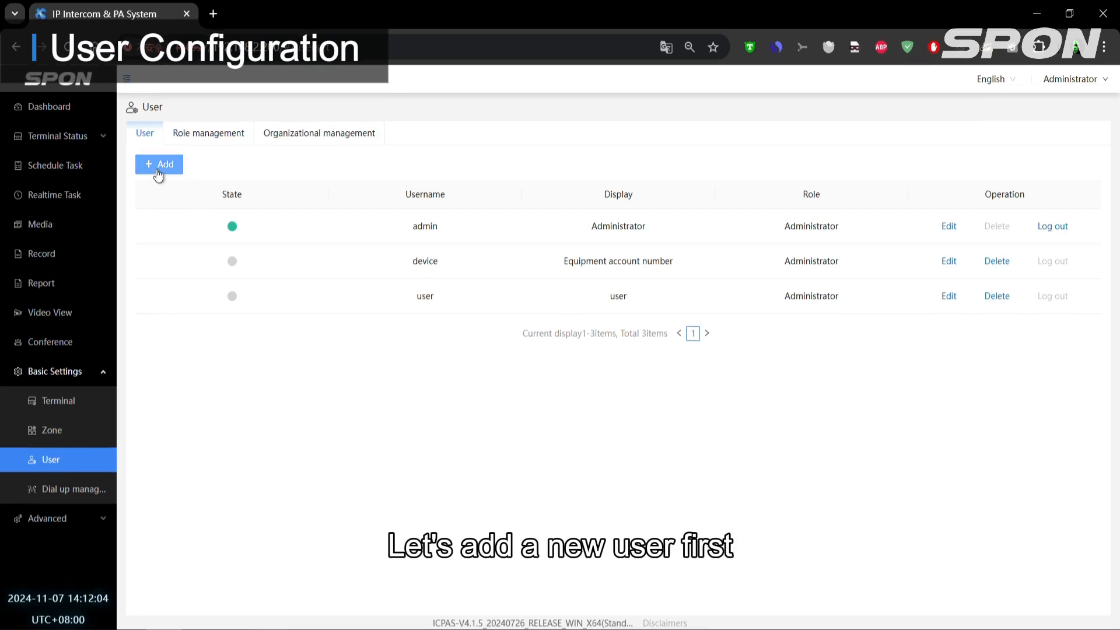
click(159, 165)
click(446, 204)
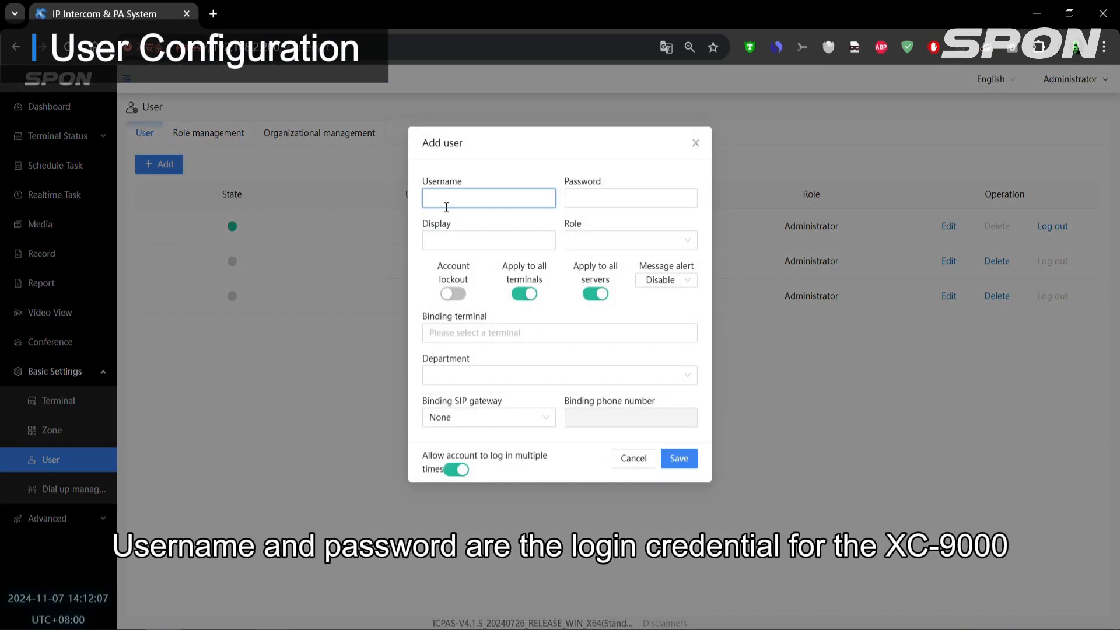
text(Teacher1)
- Enter the new account's password and set its display name to "Teacher1"
click(583, 203)
text(1)
key(BackSpace)
key(BackSpace)
key(BackSpace)
key(BackSpace)
key(BackSpace)
key(BackSpace)
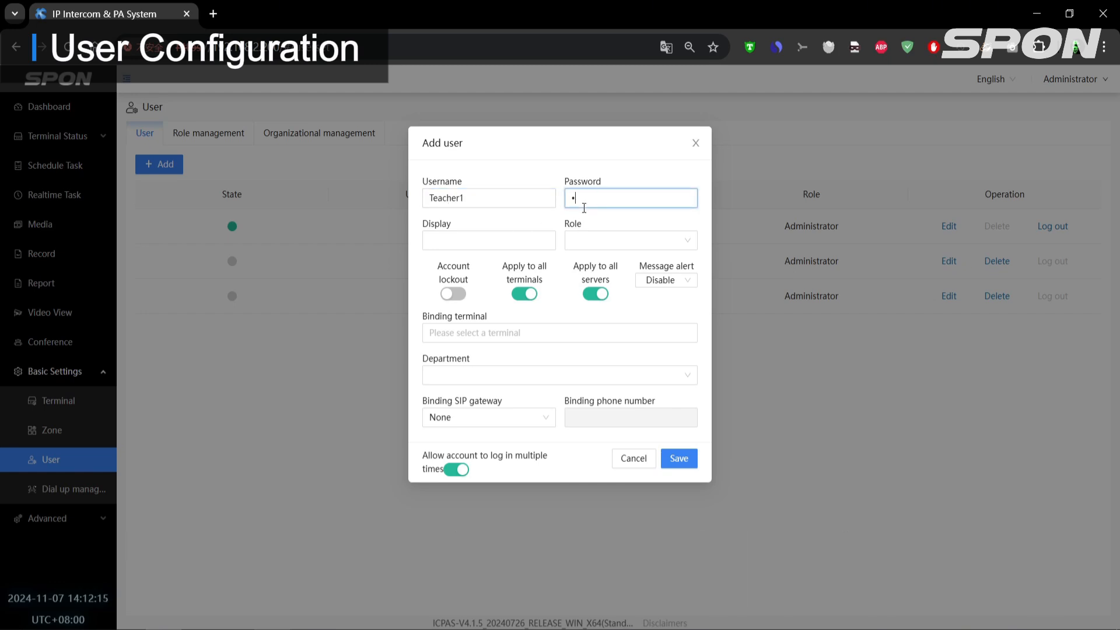
text(2345678)
key(Tab)
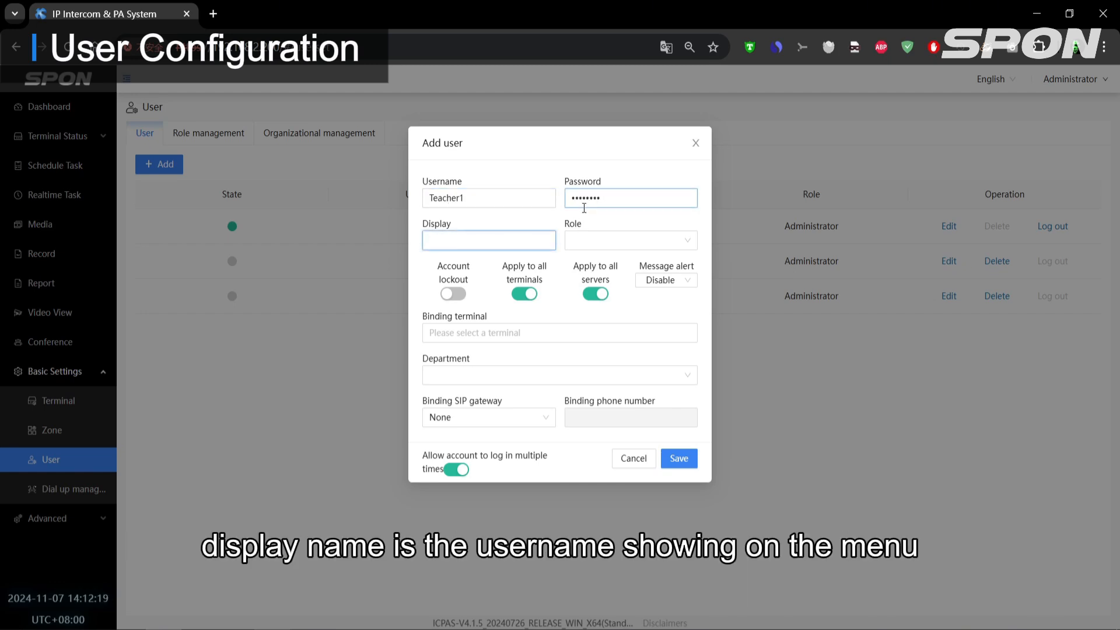
text(Teacher1)
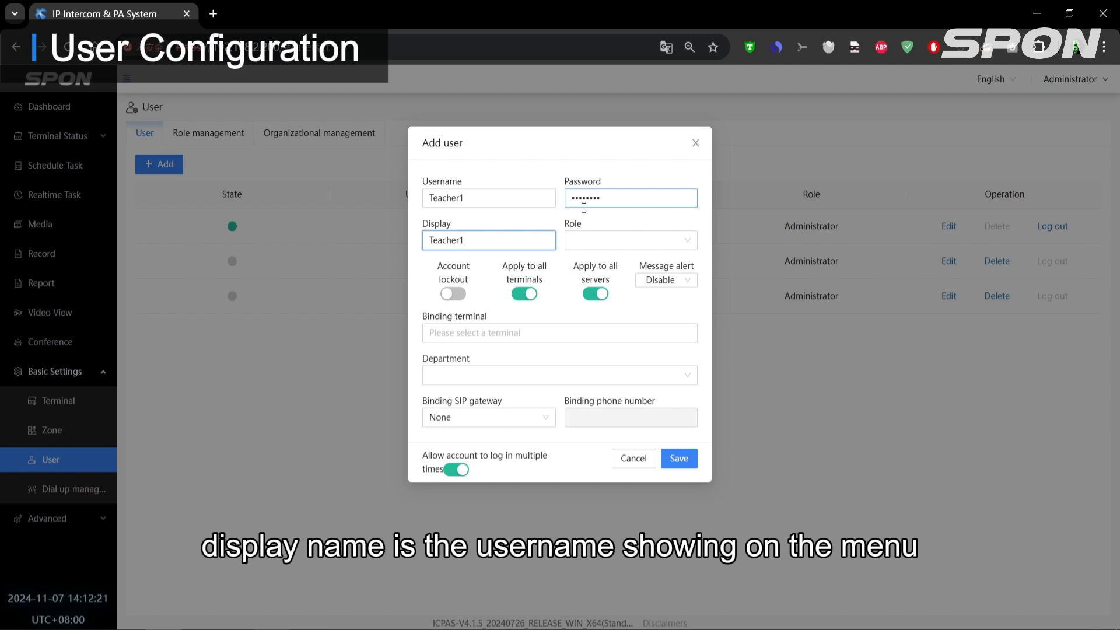
- Assign the "user" role to the new account and save it
click(586, 248)
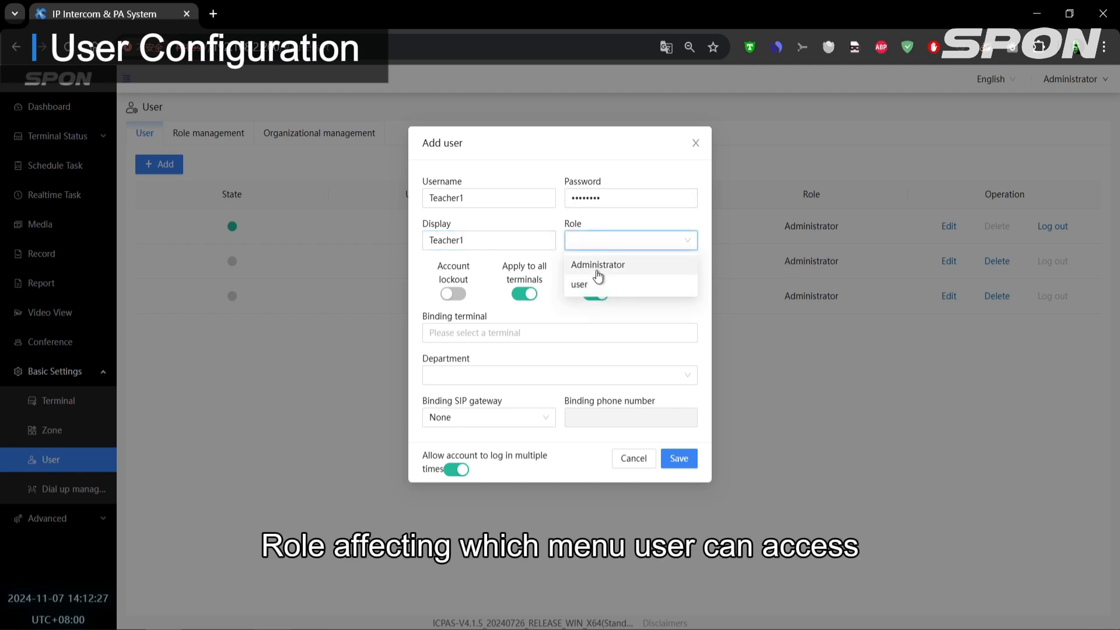
click(598, 265)
click(600, 246)
click(604, 282)
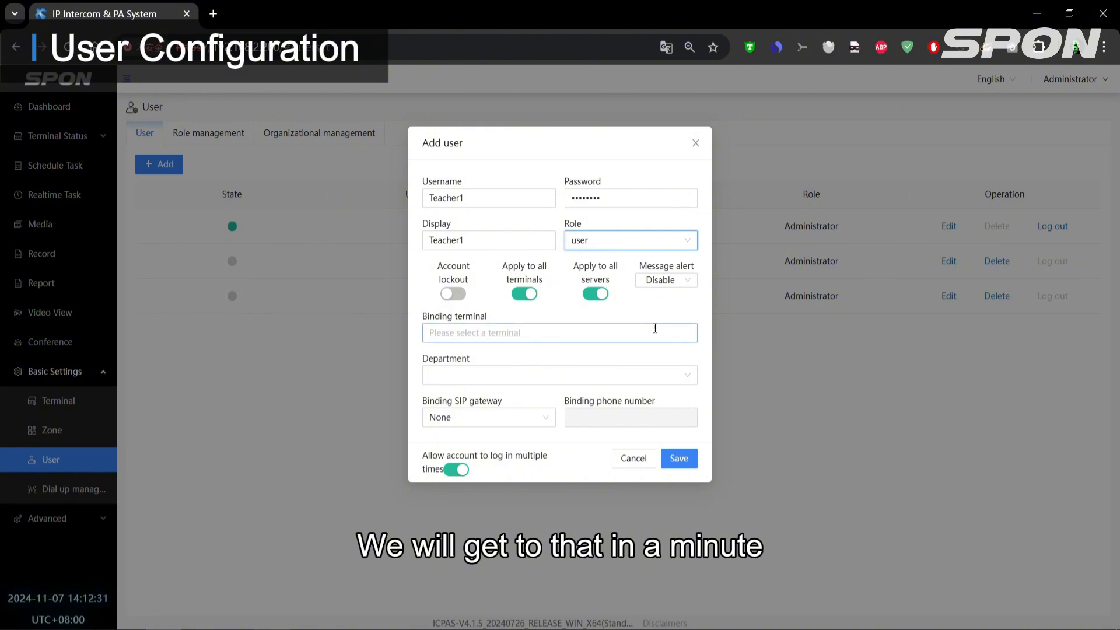
click(677, 458)
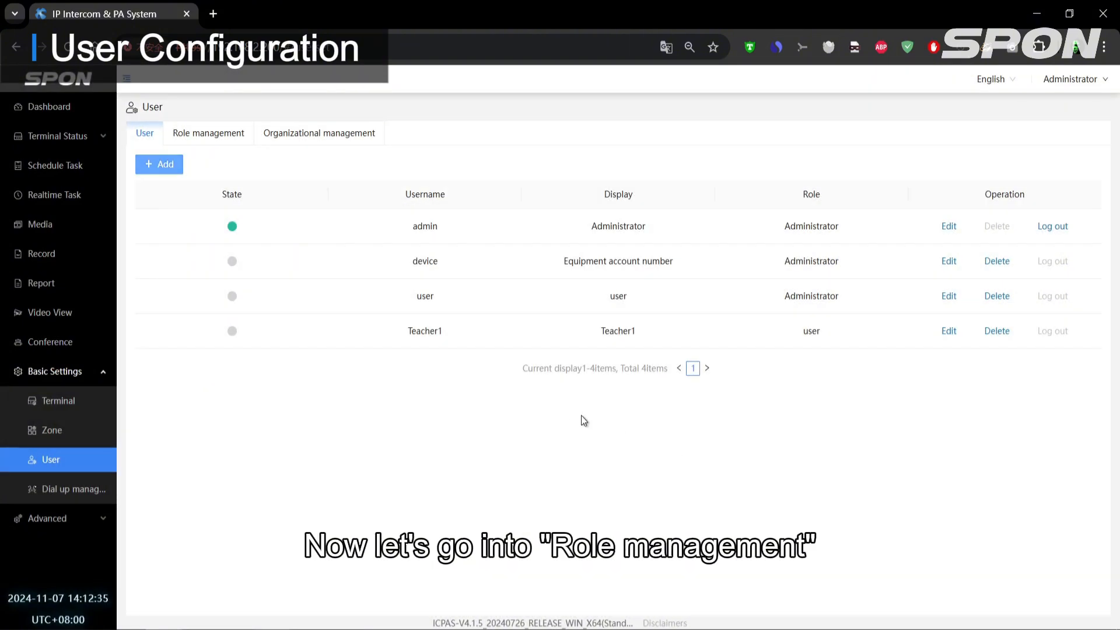
- Start adding a new role named "Teacher" in role management
click(222, 143)
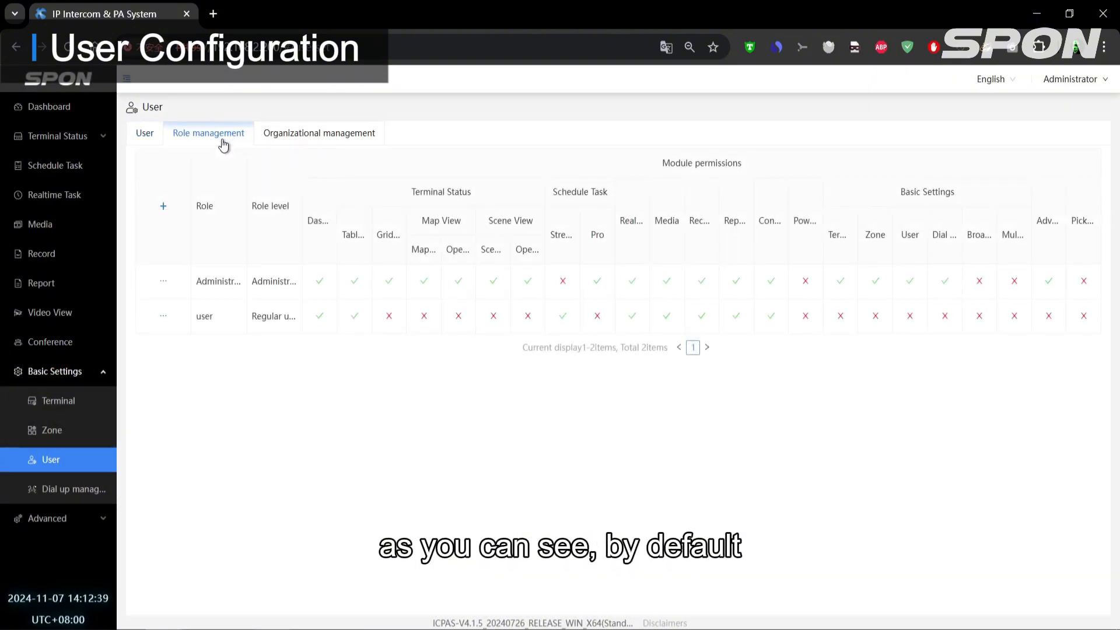
click(169, 206)
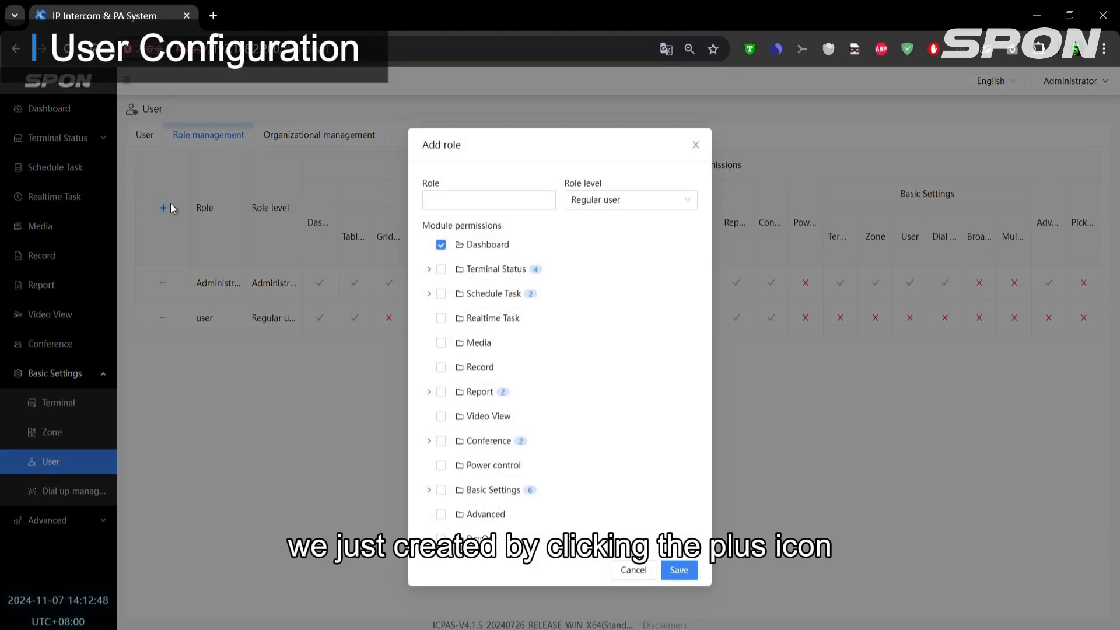
click(446, 204)
text(Teacher)
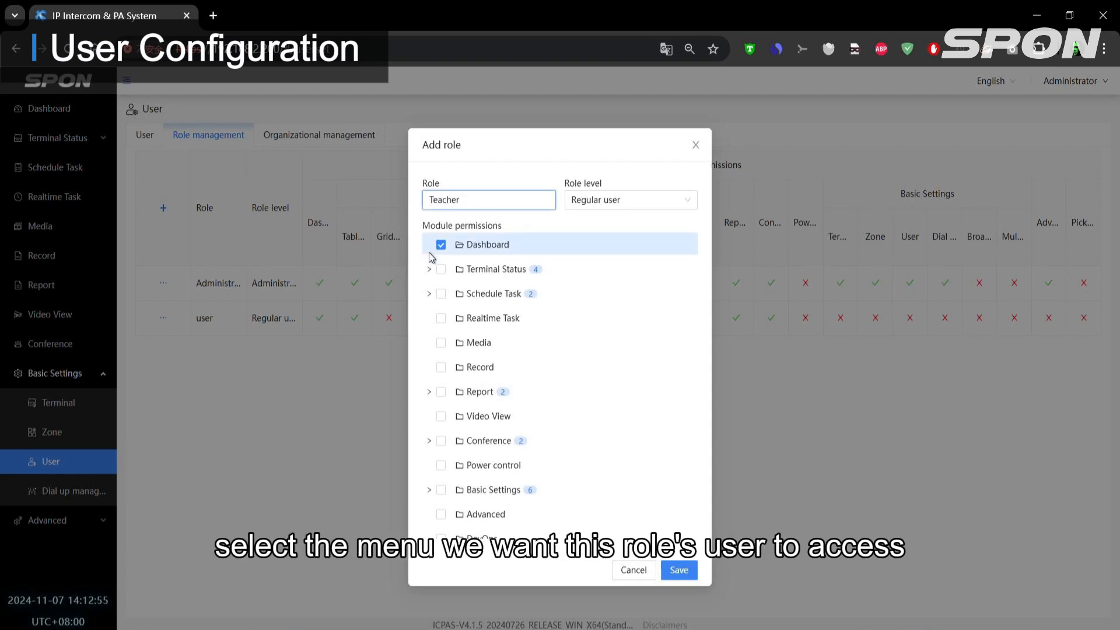
- Grant the Teacher role the Terminal Status, Schedule Task Pro, Realtime Task, Media and Report permissions, and save the role
click(441, 270)
click(441, 294)
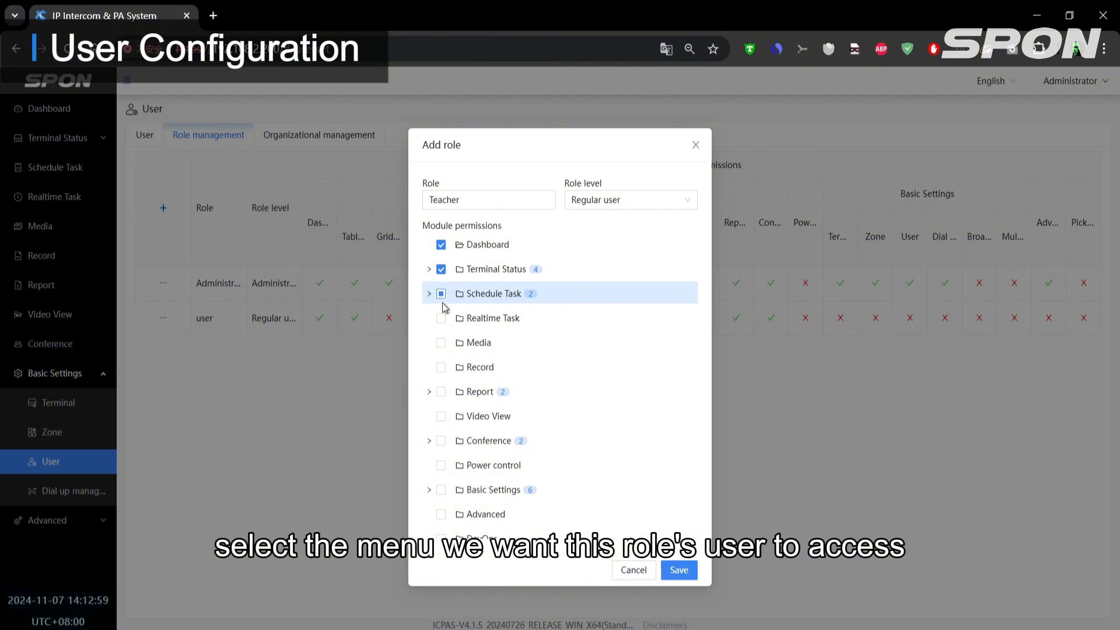
click(429, 294)
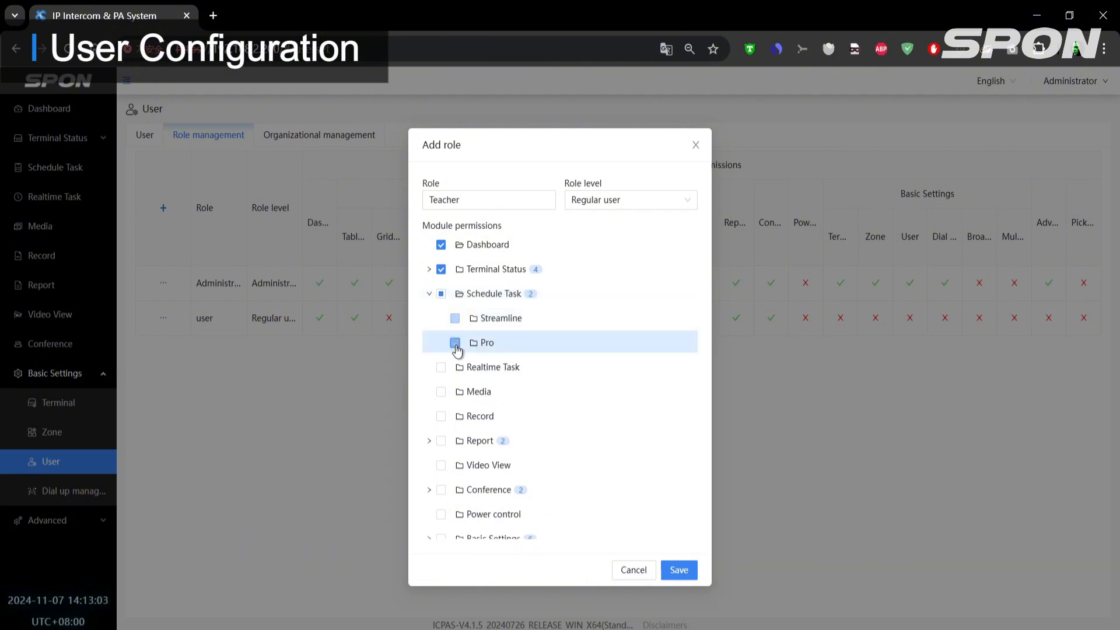
click(442, 371)
scroll(442, 350, down, 1)
click(441, 332)
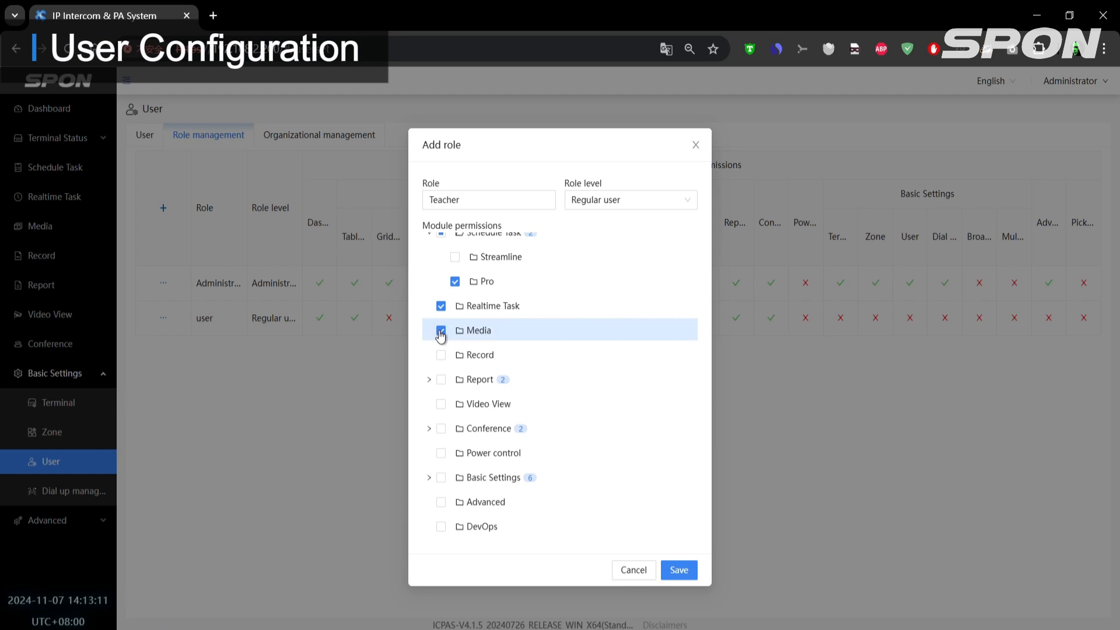
click(442, 380)
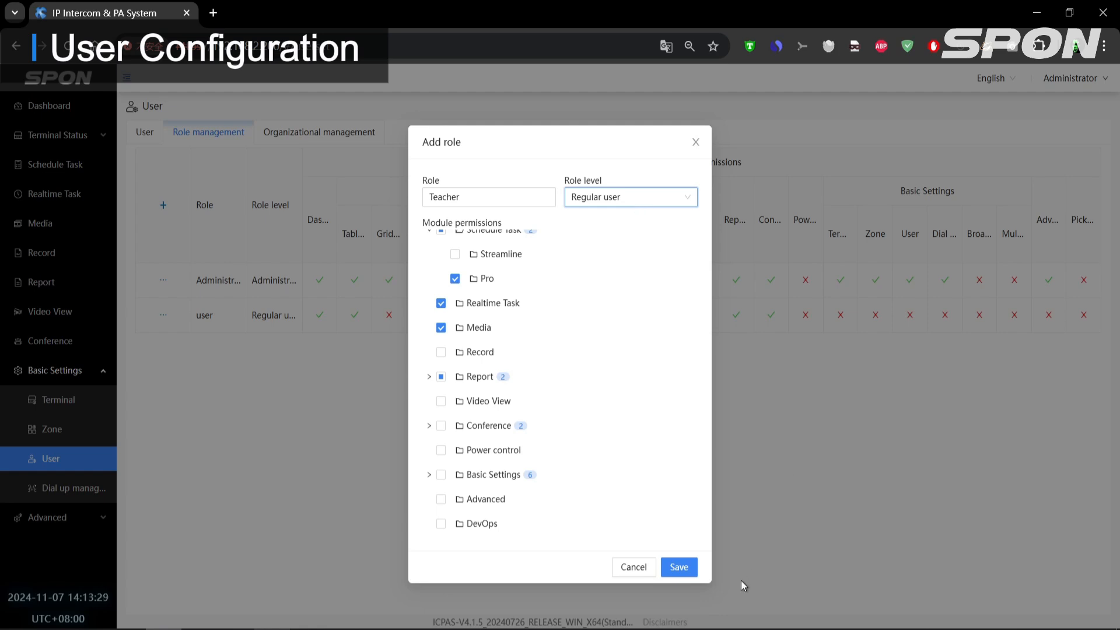
click(691, 573)
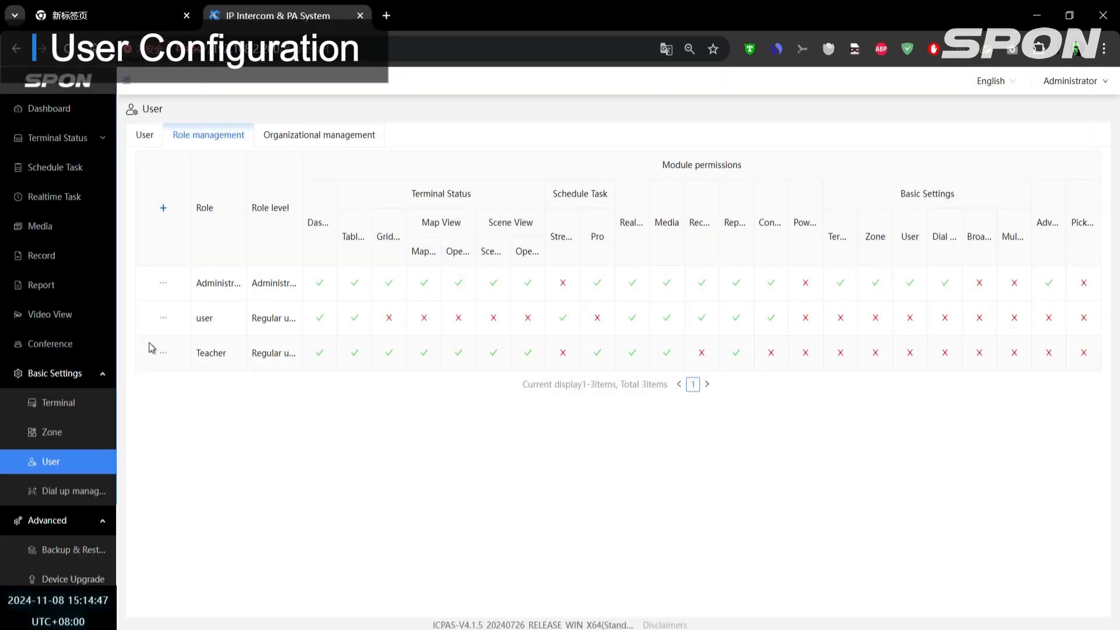
- Edit the "user" role to add the Grid View, Map View and Scene View permissions under Terminal Status
click(164, 343)
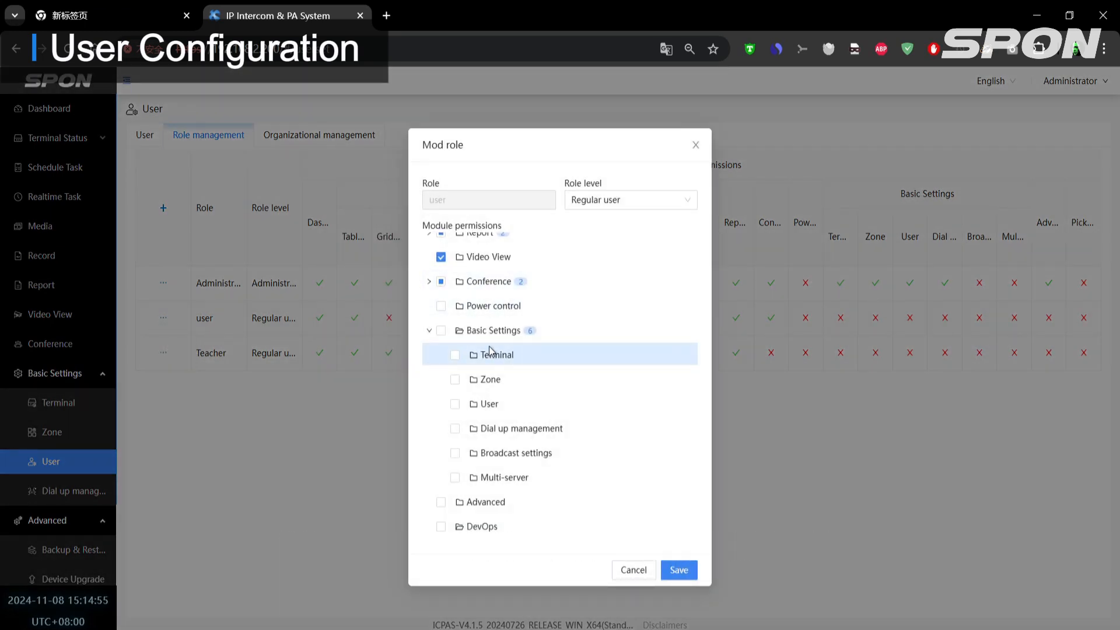
scroll(440, 311, up, 1)
scroll(438, 306, up, 2)
click(429, 293)
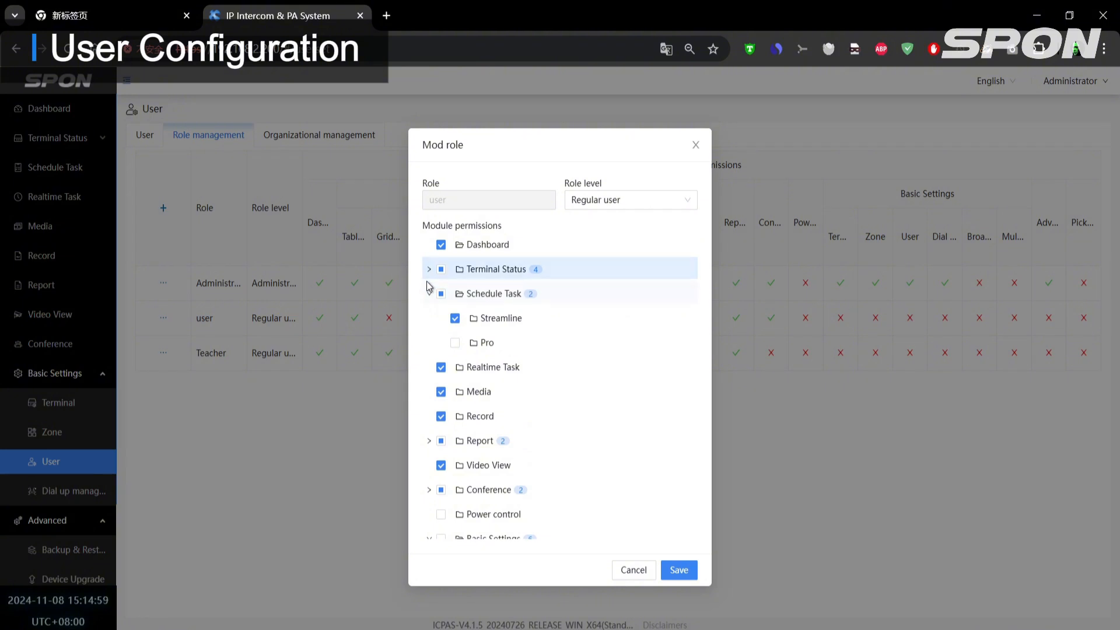
click(430, 270)
click(455, 318)
click(455, 342)
click(455, 366)
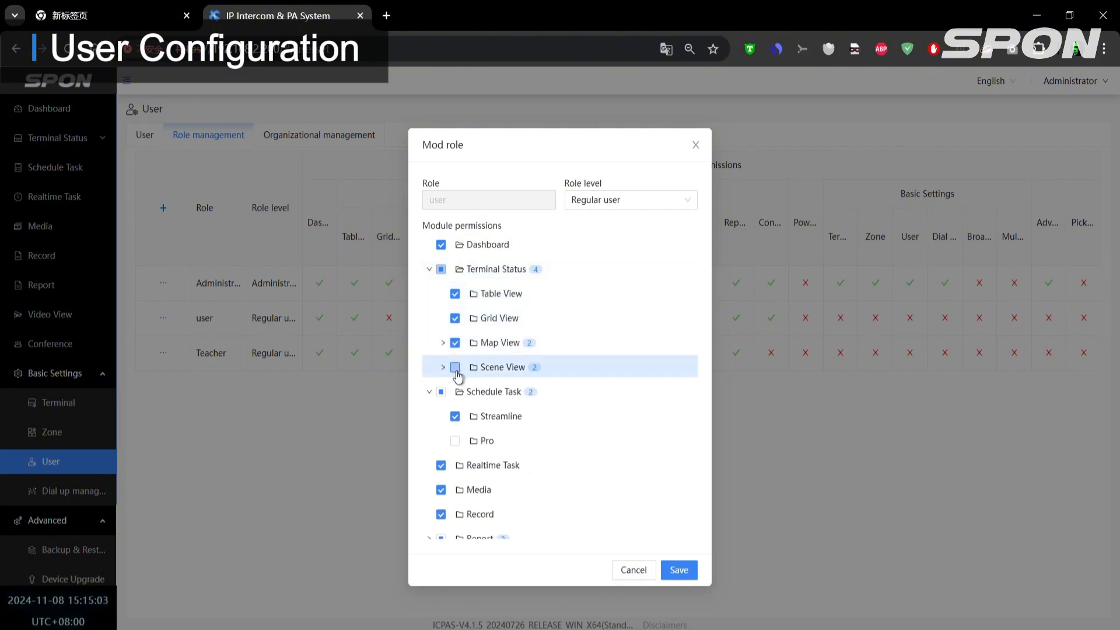
- Switch the "user" role's Schedule Task permission to Pro, remove Video View, Record and Media, and save the role
click(454, 442)
scroll(457, 442, down, 3)
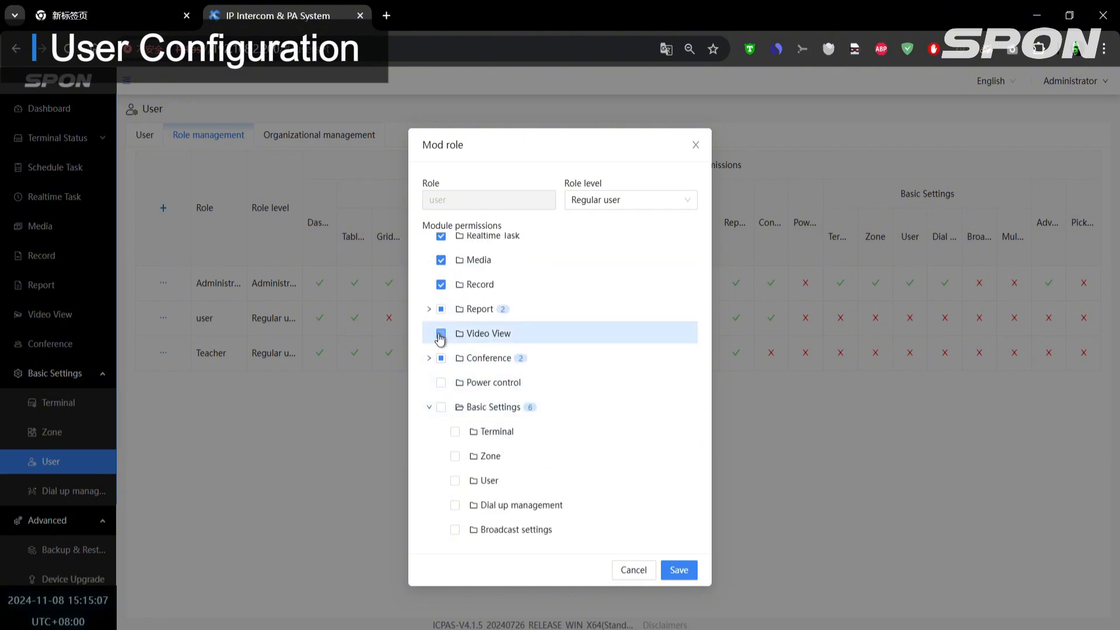
click(440, 284)
click(441, 263)
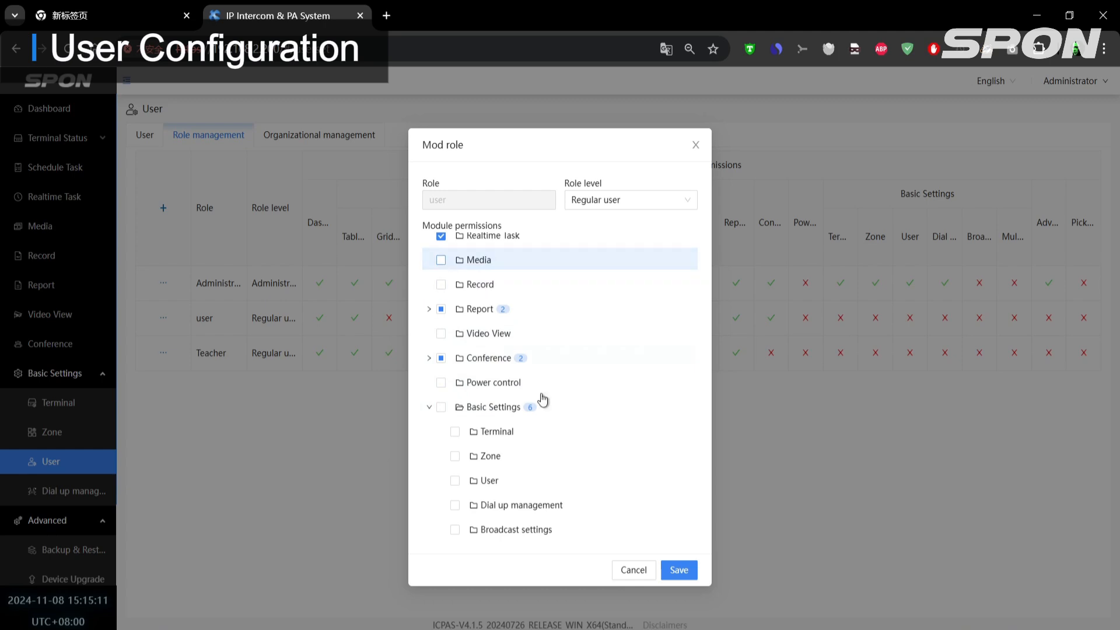
click(676, 571)
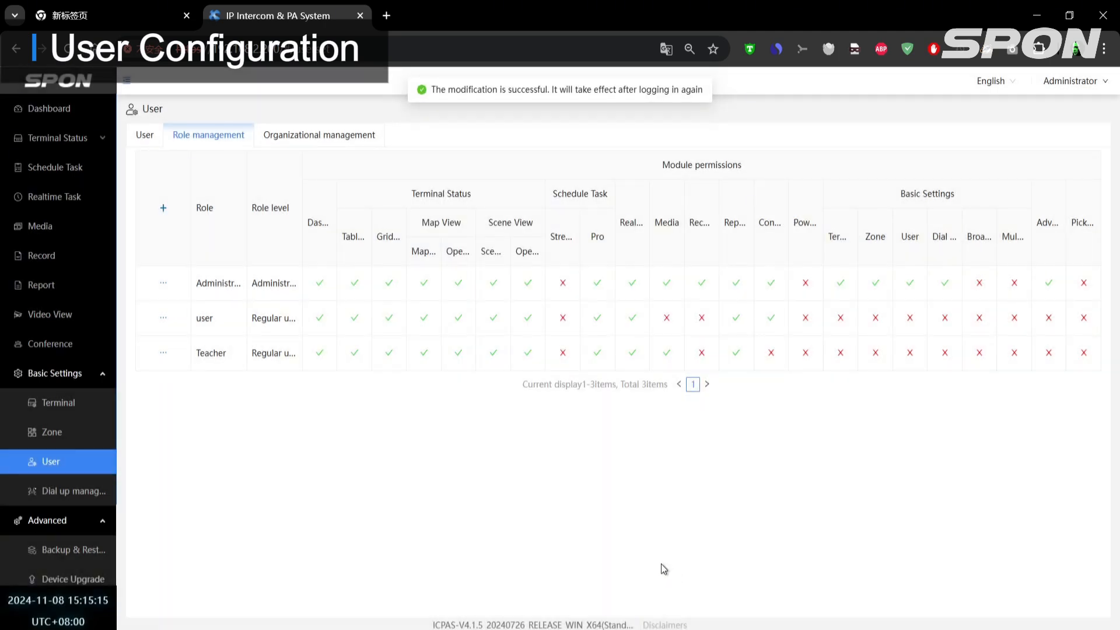
- Change the Teacher1 account's role to Teacher and save the account
click(150, 137)
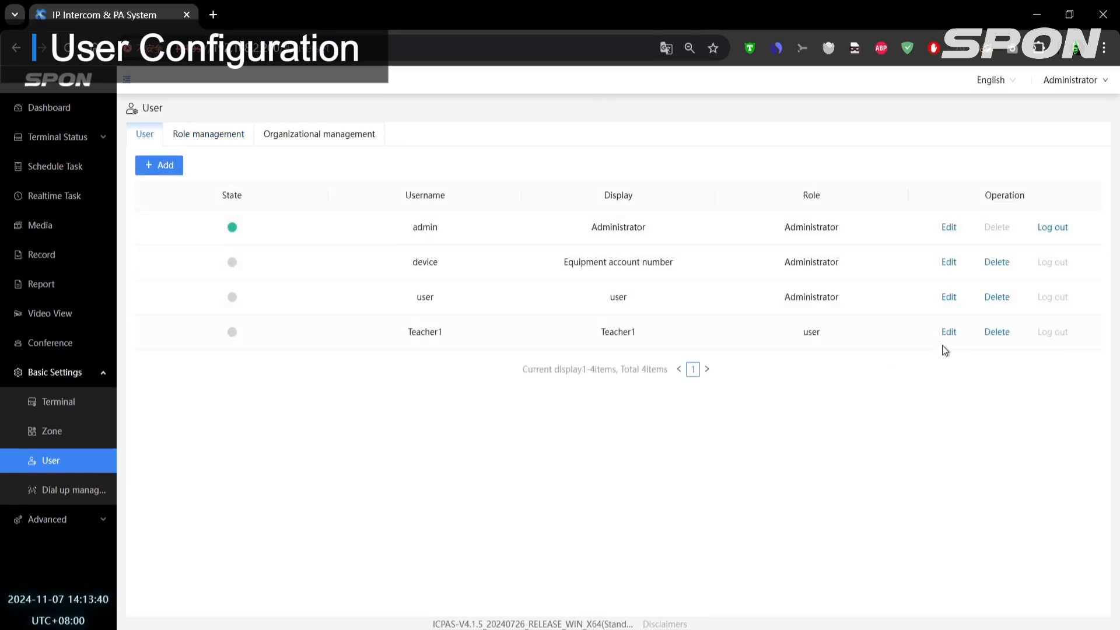
click(948, 332)
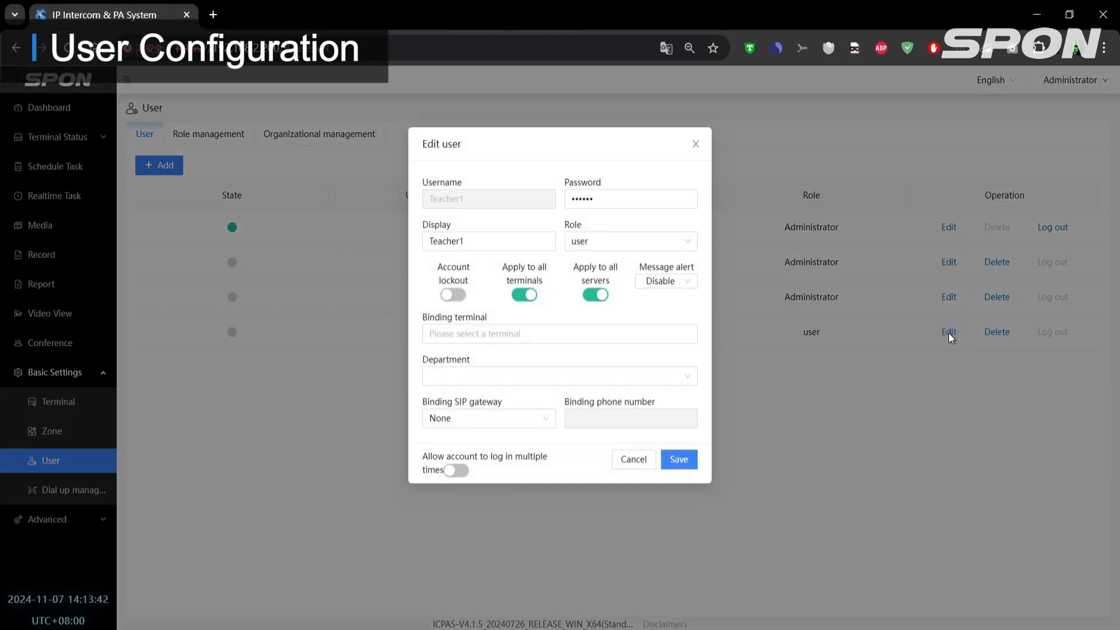
click(684, 248)
click(627, 307)
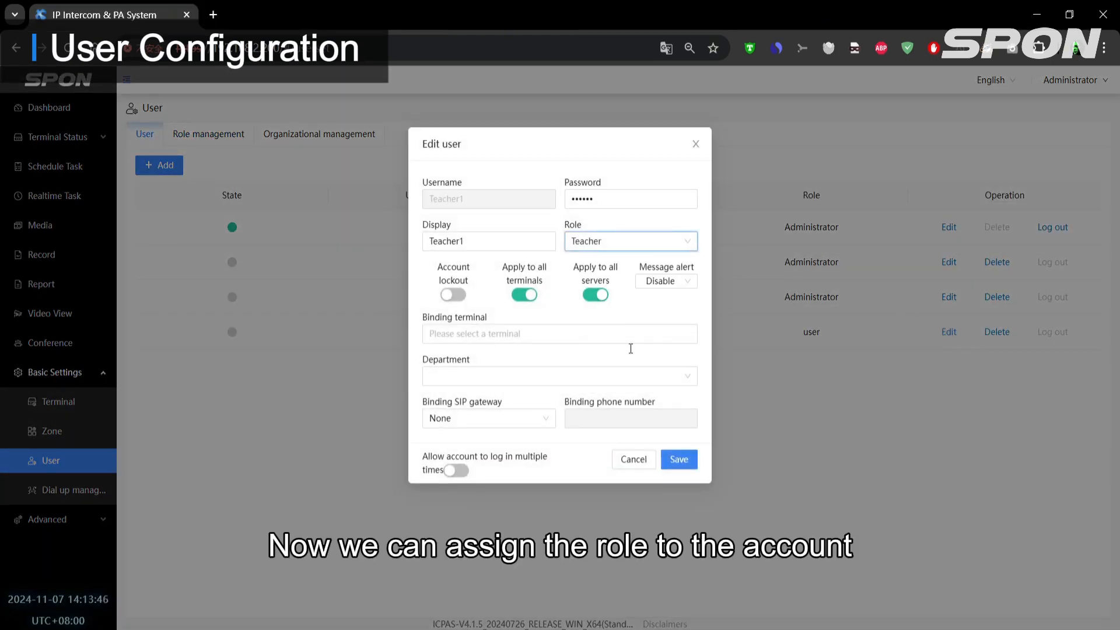
click(682, 465)
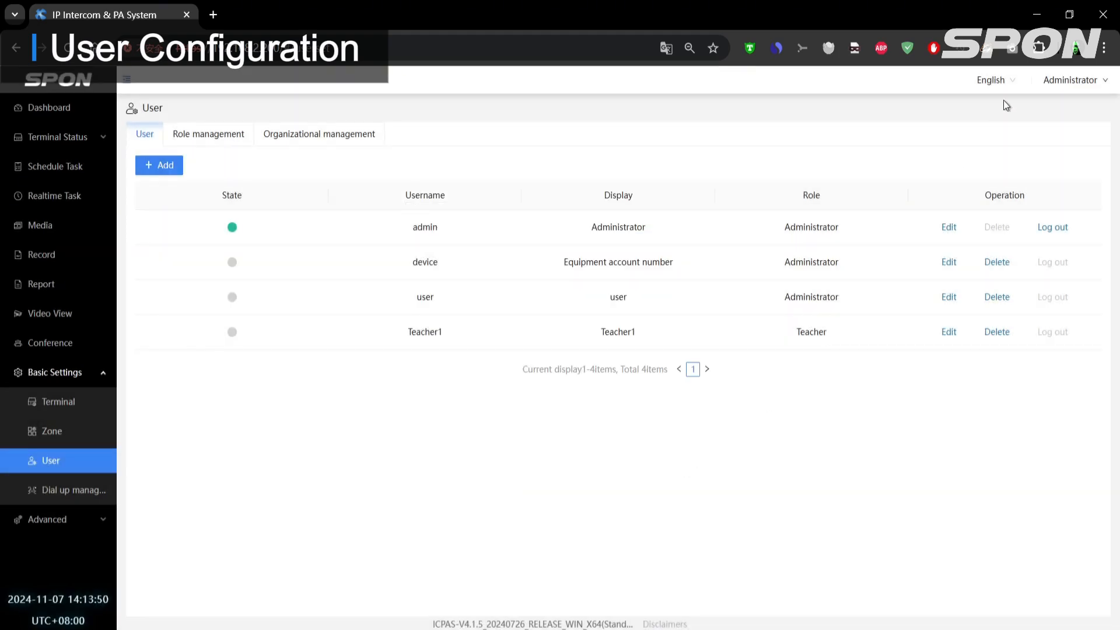
- Log out of the administrator account and confirm the exit
mouse_move(1049, 80)
click(1046, 143)
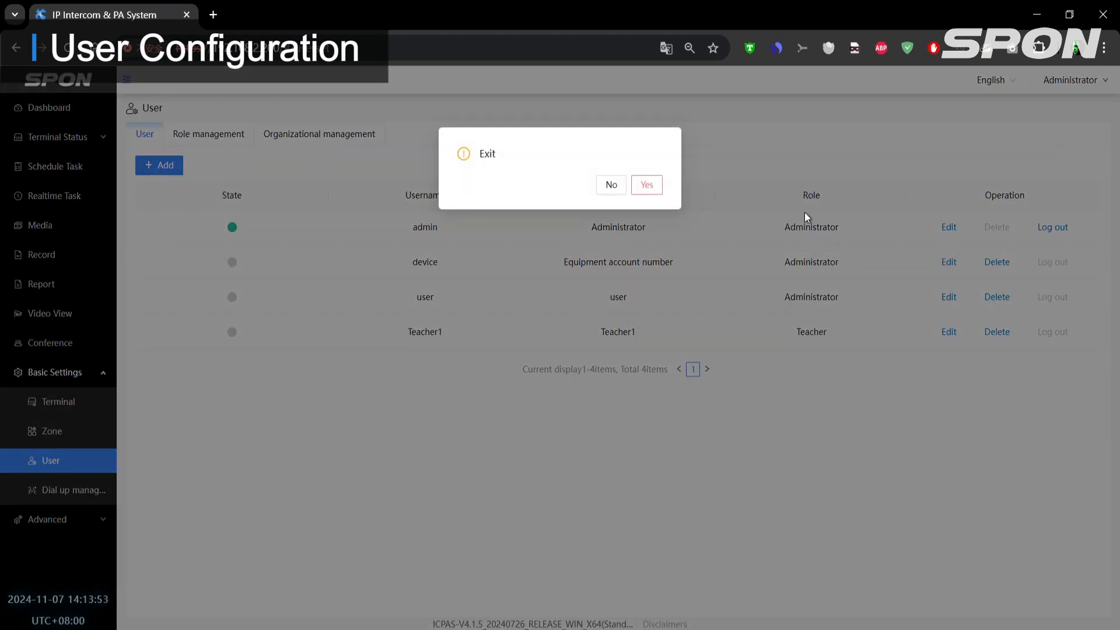
click(646, 185)
- Log in with the username "Teacher1" and the account password
click(600, 298)
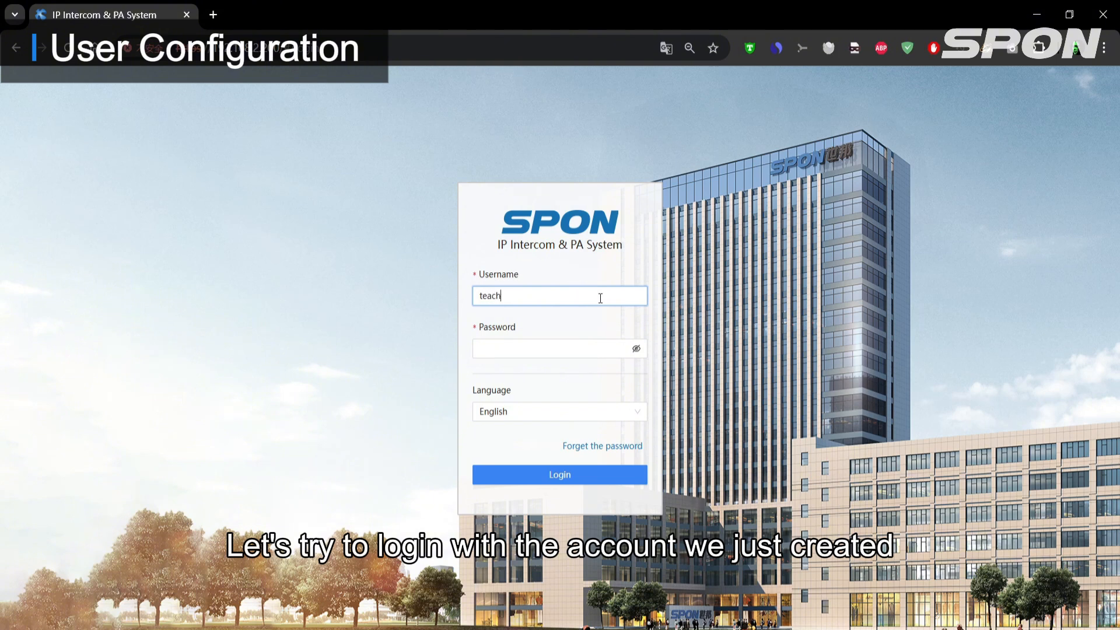
double_click(600, 298)
text(Teacher1)
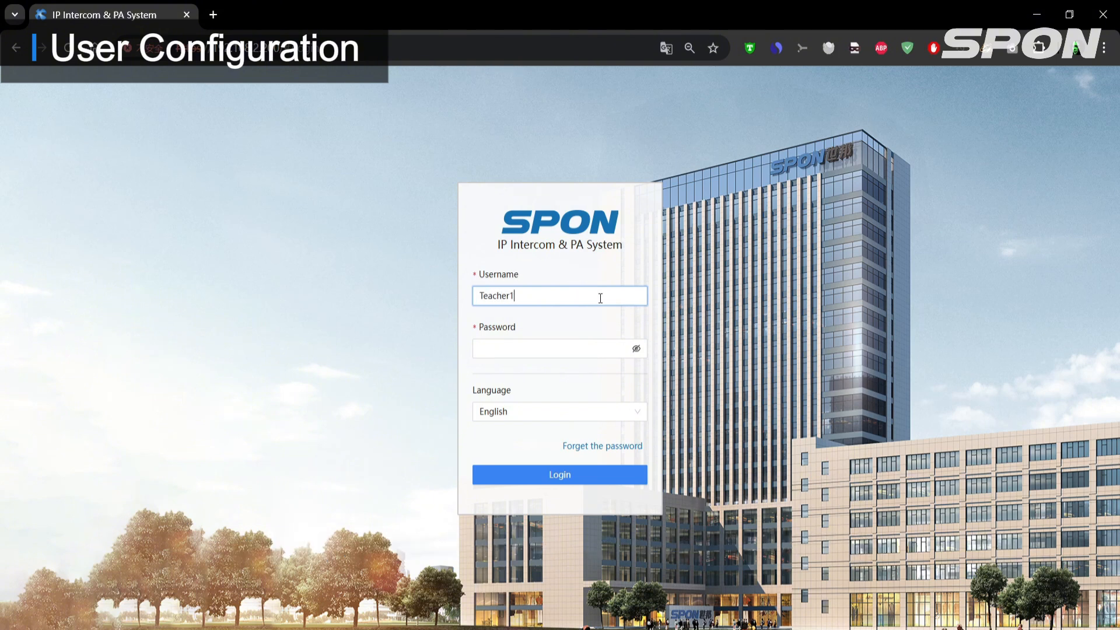
key(Tab)
text(1234)
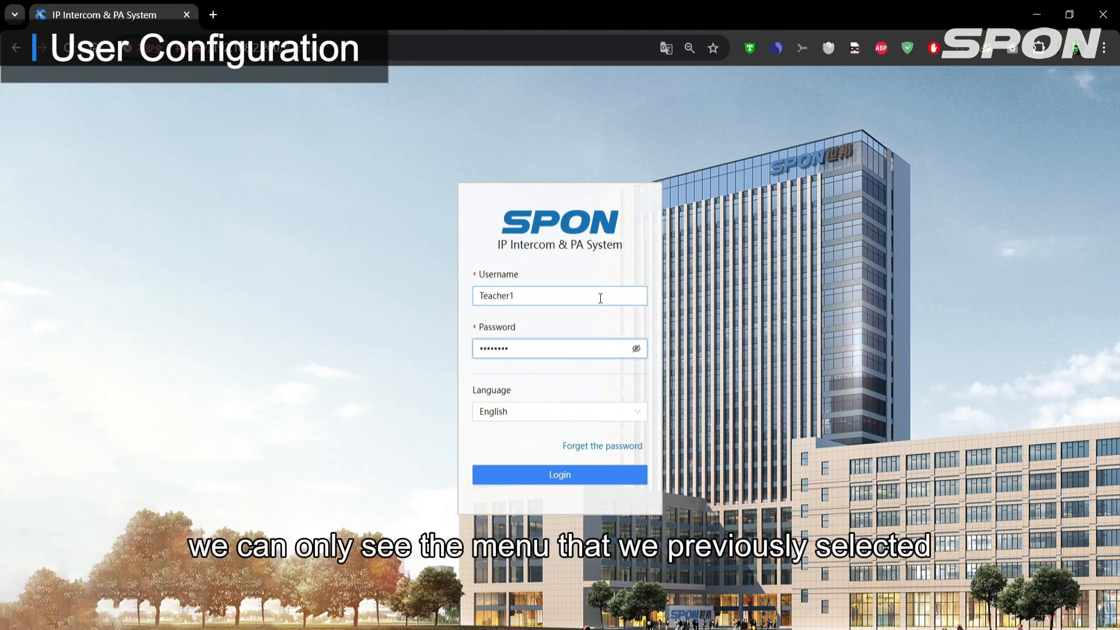
click(576, 472)
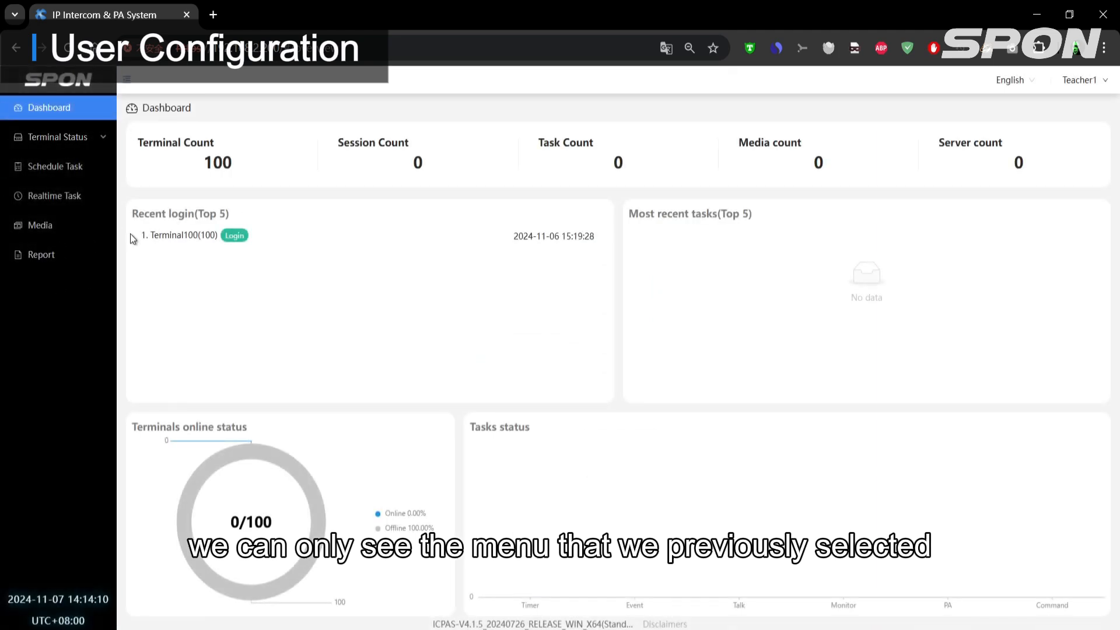